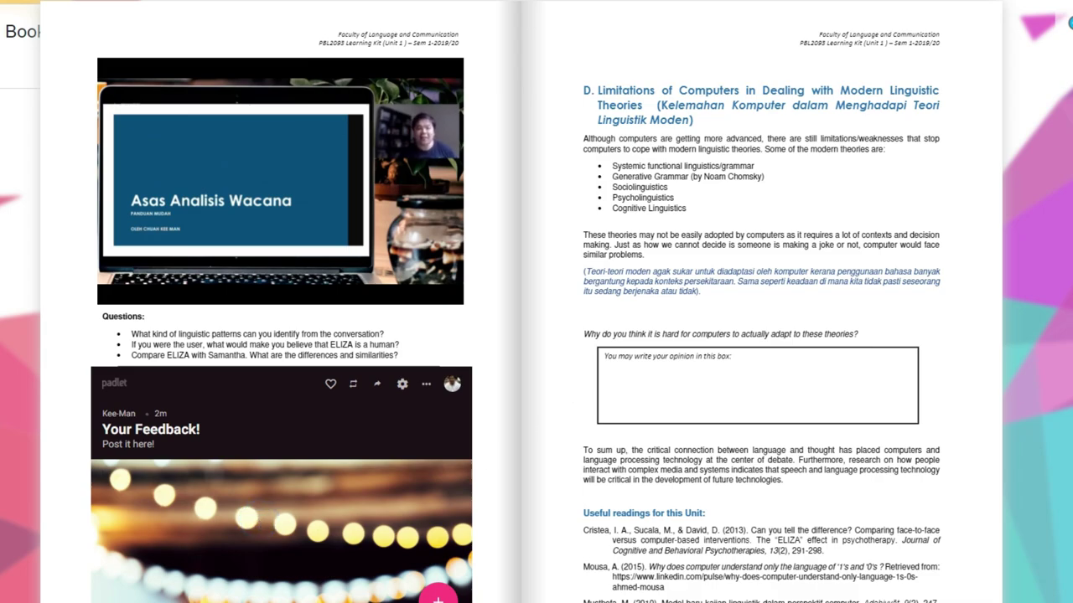
Start a new post on the embedded Padlet feedback board with the subject "My Answer" and move to its body text
click(438, 597)
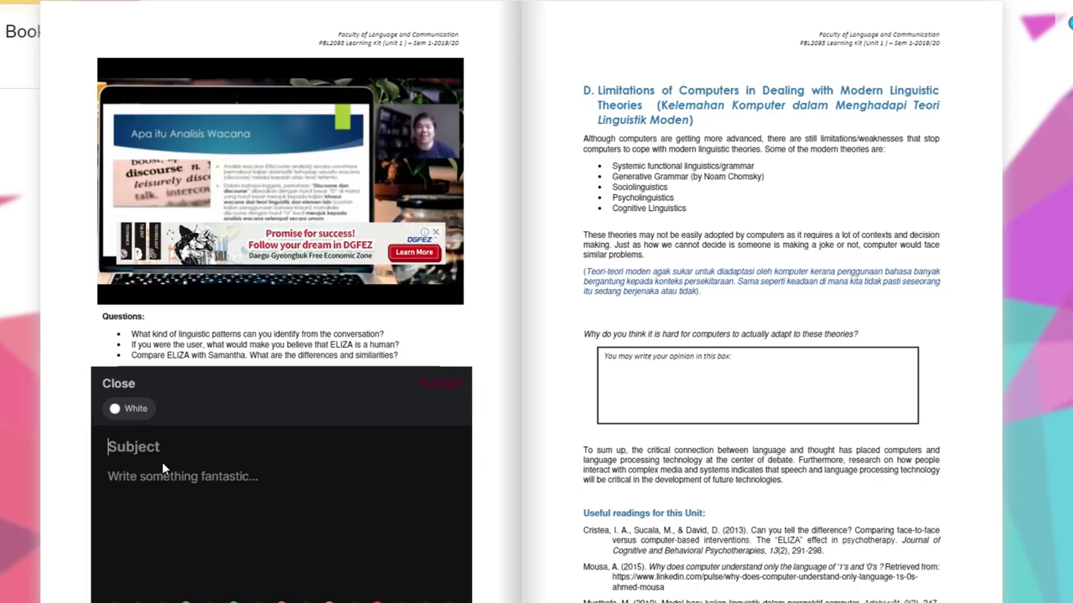
text(My Ans)
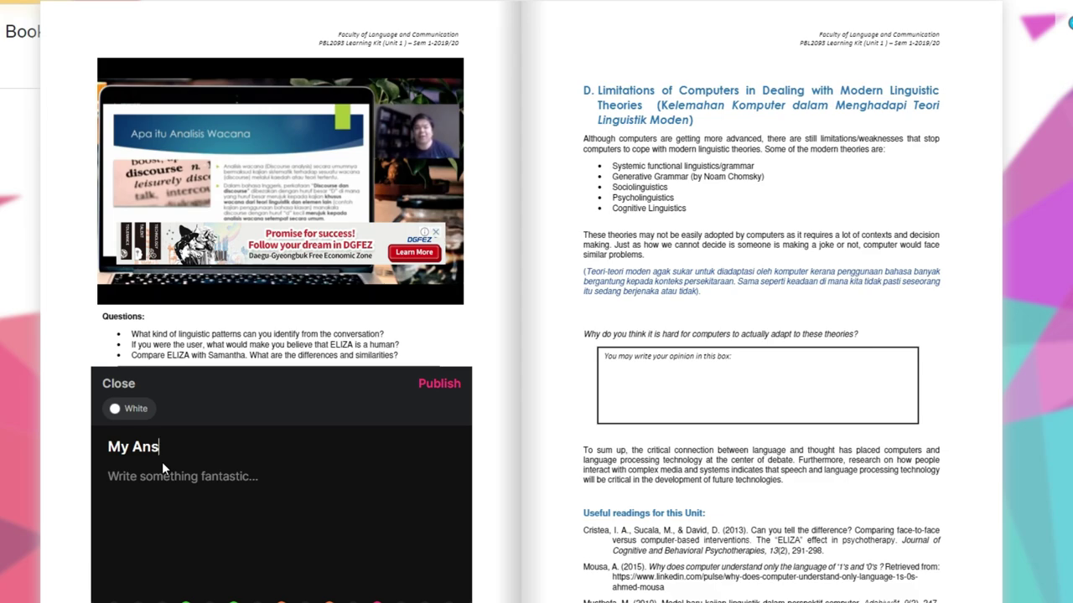
text(wer)
click(169, 481)
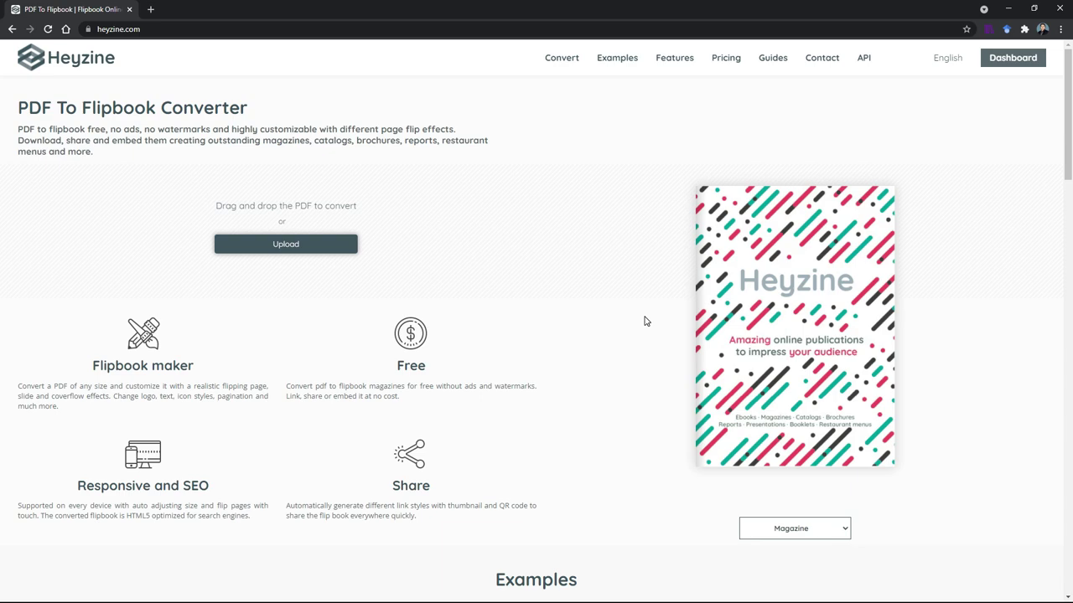
Look over the heyzine.com home page, including its address, converter overview and flipbook examples
click(118, 28)
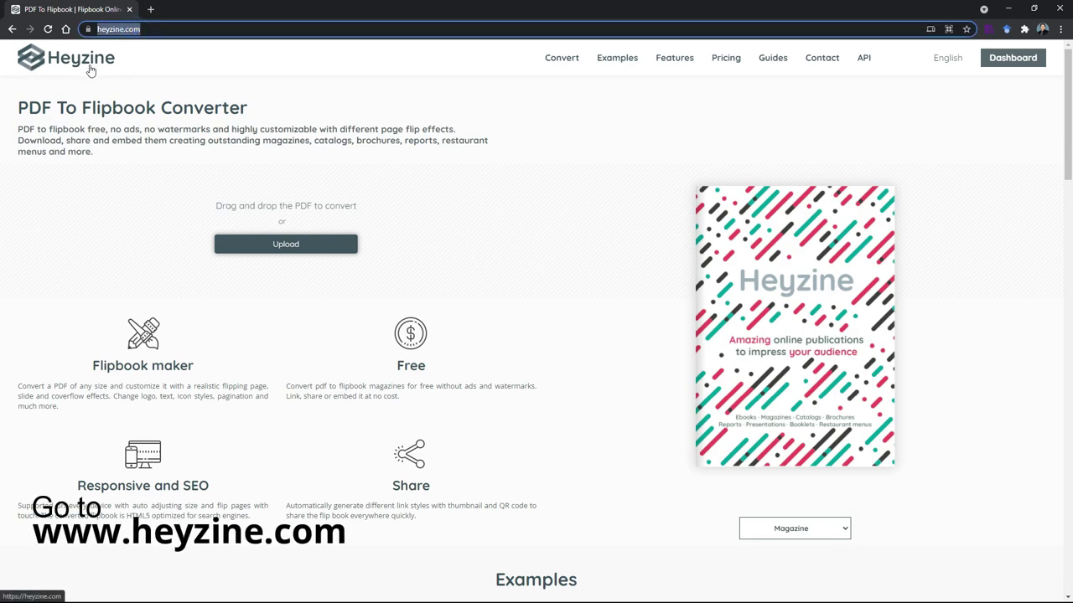
click(563, 134)
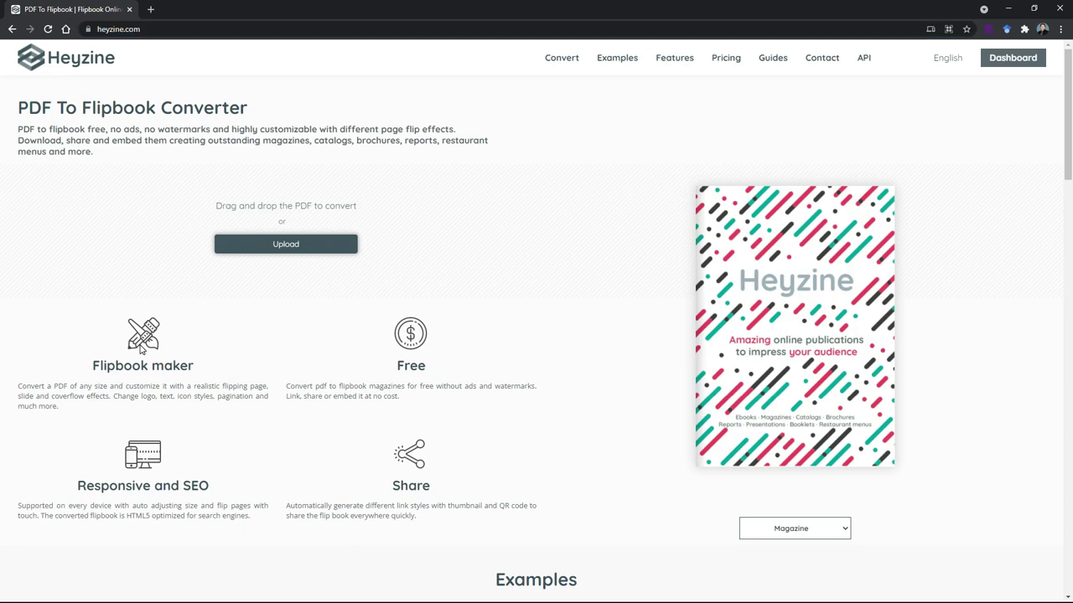
scroll(615, 454, down, 4)
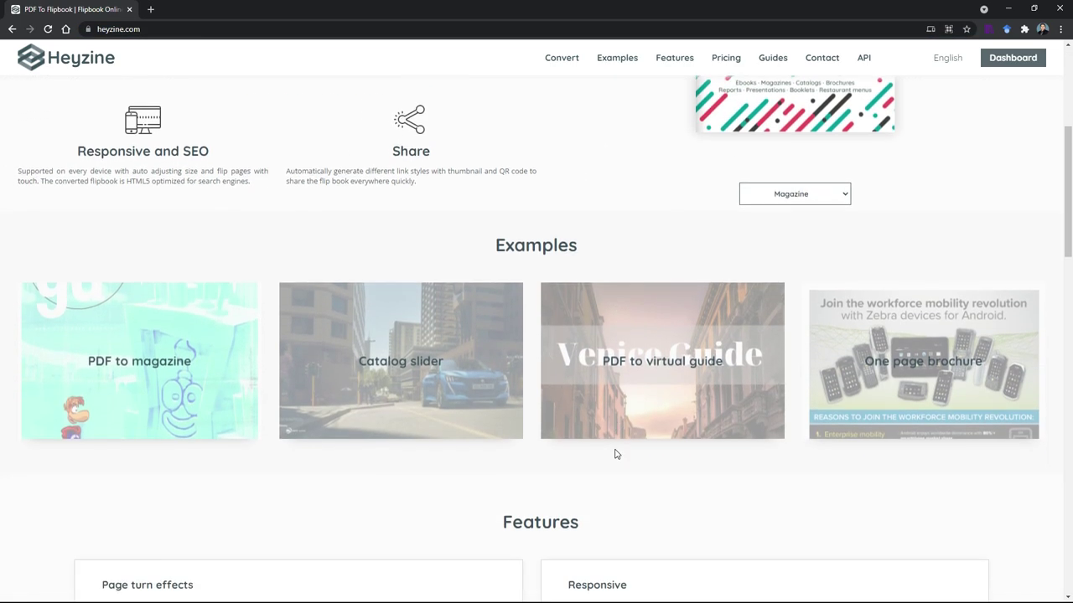
scroll(615, 453, up, 2)
Review the free Basic Plan's flipbook allowance, page limits, watermark policy and storage in the pricing section
click(726, 58)
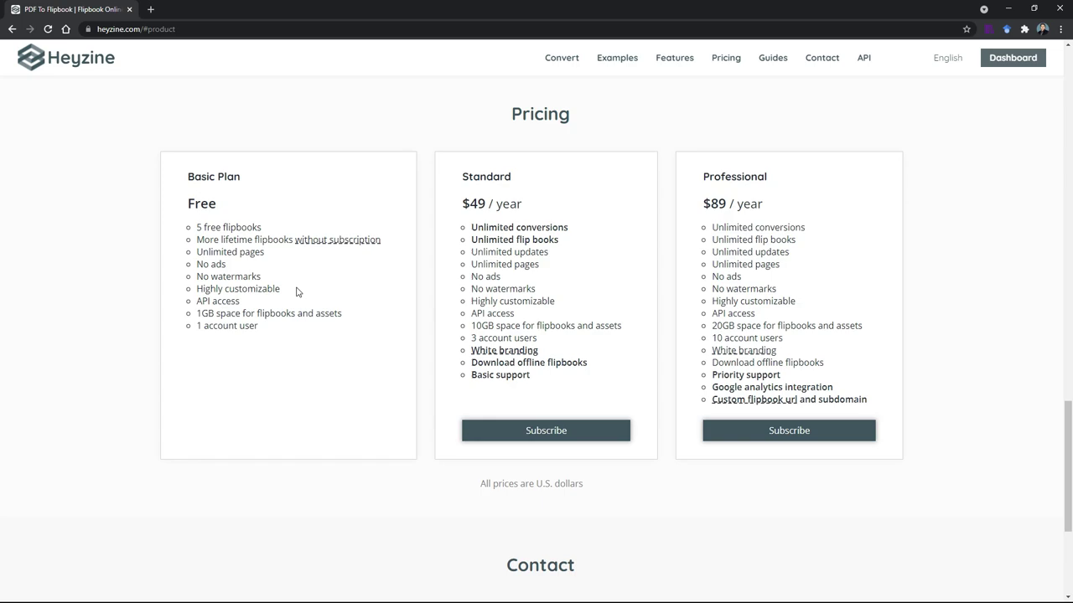
drag(199, 182, 246, 182)
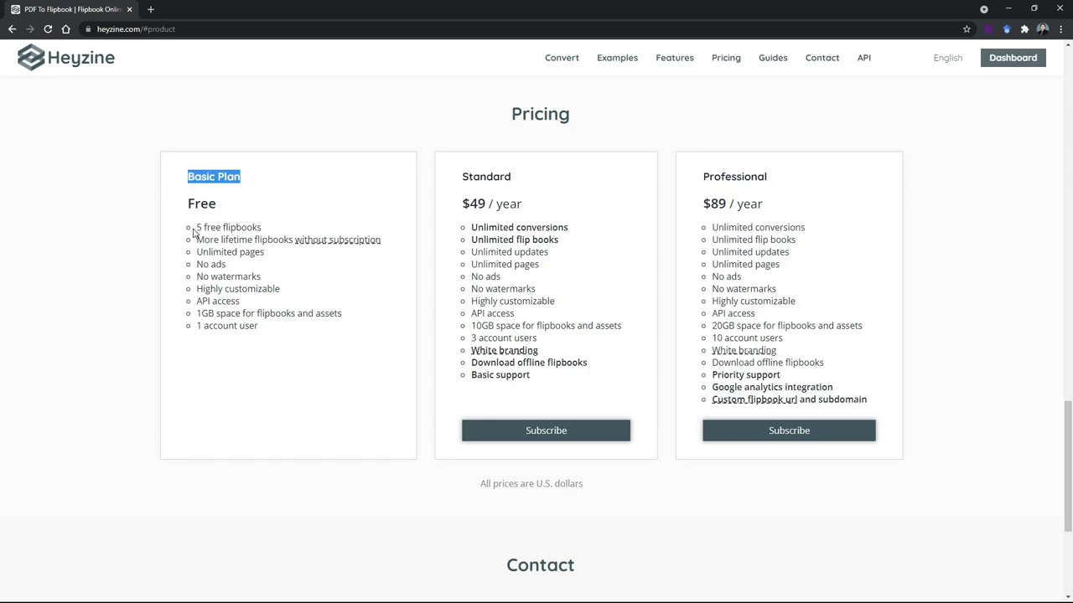
drag(196, 228, 267, 233)
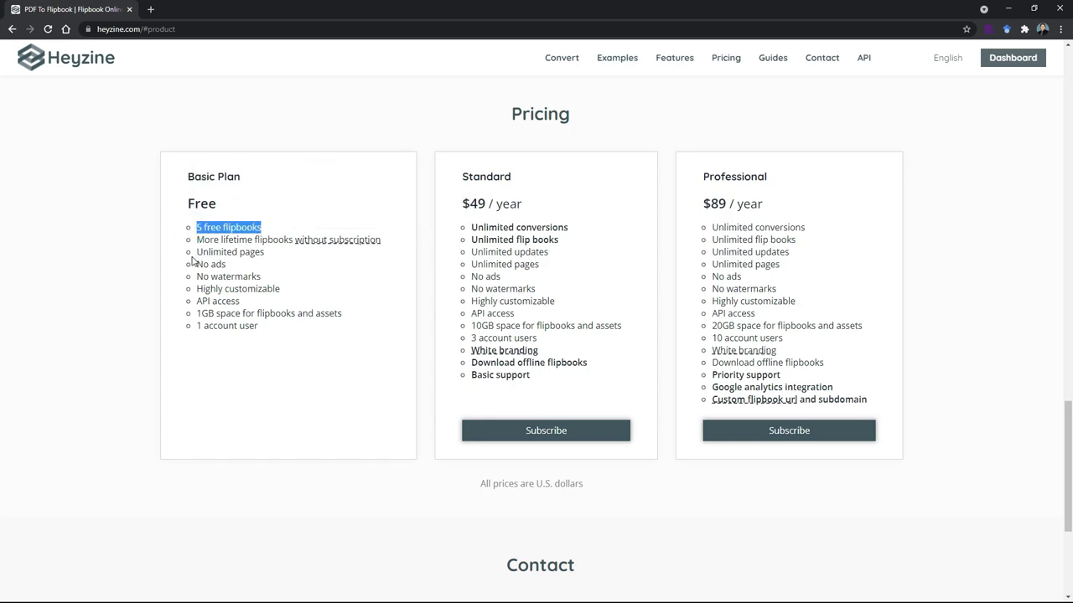
drag(190, 252, 254, 279)
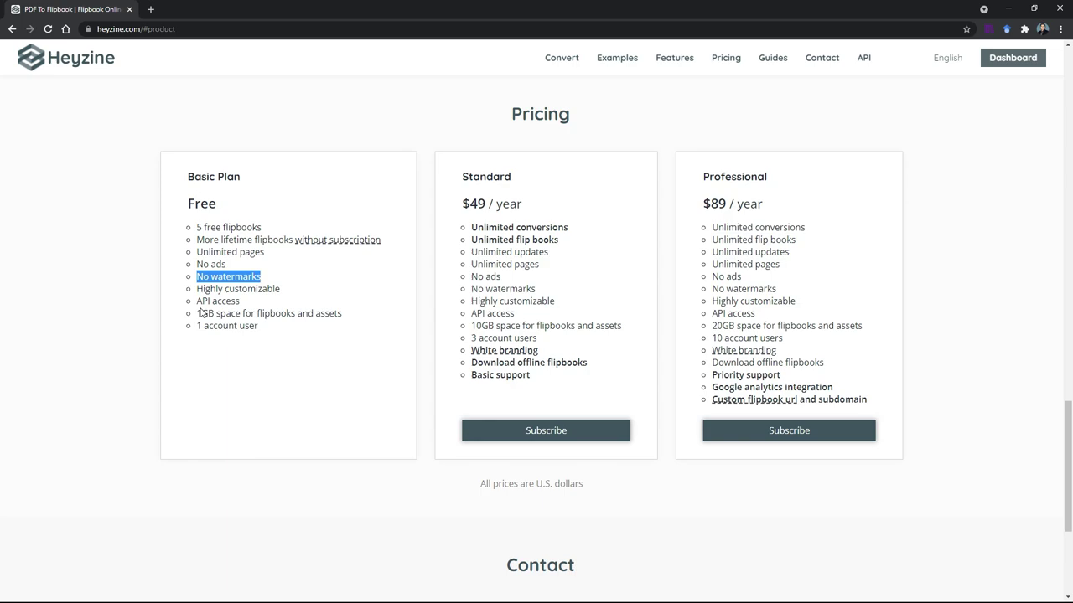
drag(200, 313, 352, 318)
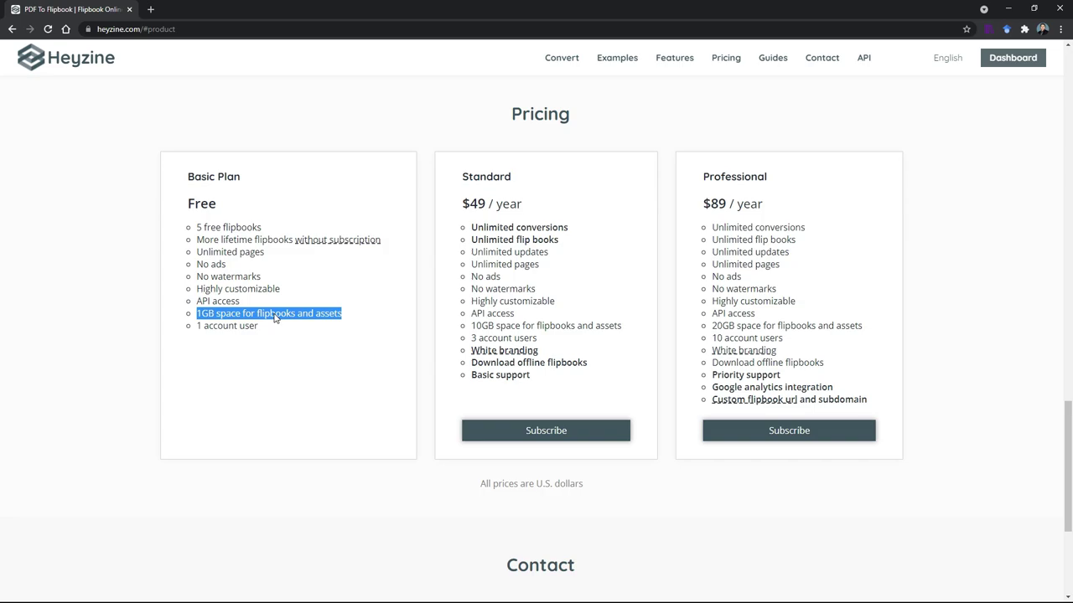
scroll(549, 302, up, 1)
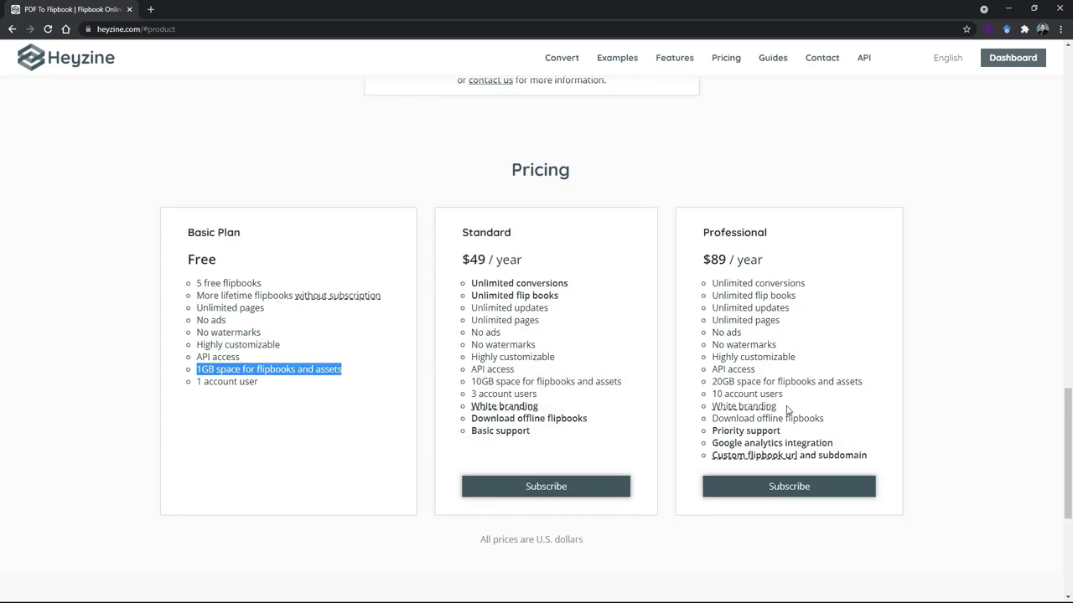
scroll(867, 282, up, 20)
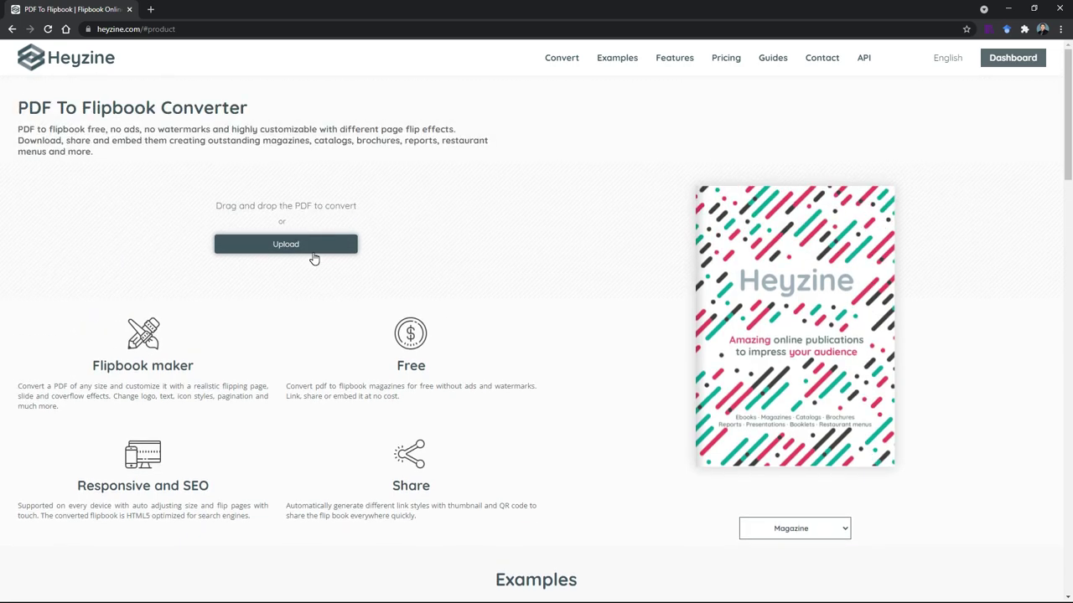
Open the account dashboard and check how many of the free flipbooks are in use
click(1012, 57)
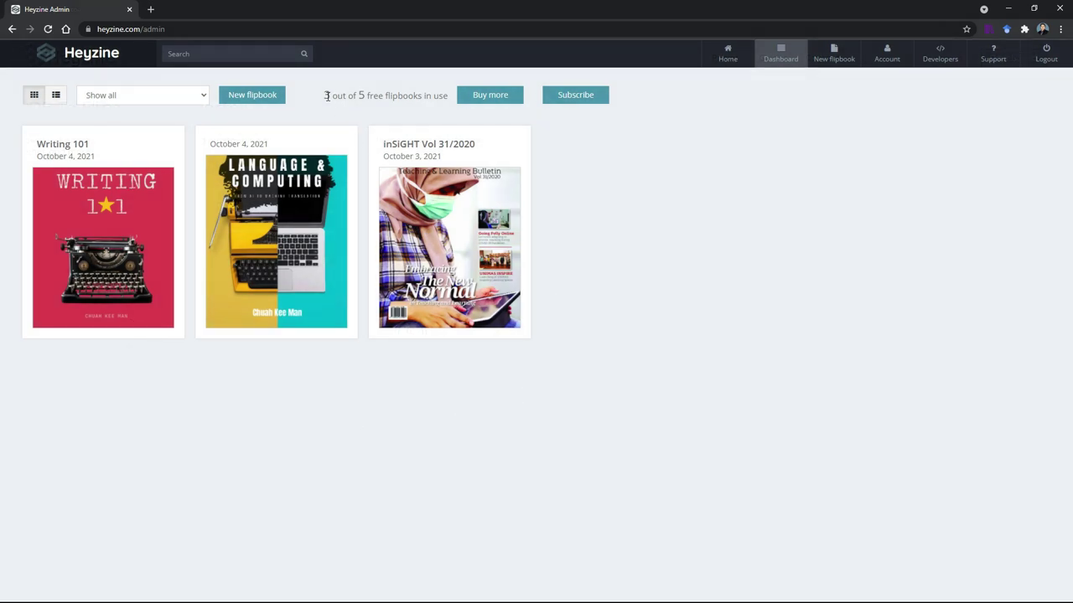
drag(323, 98, 447, 98)
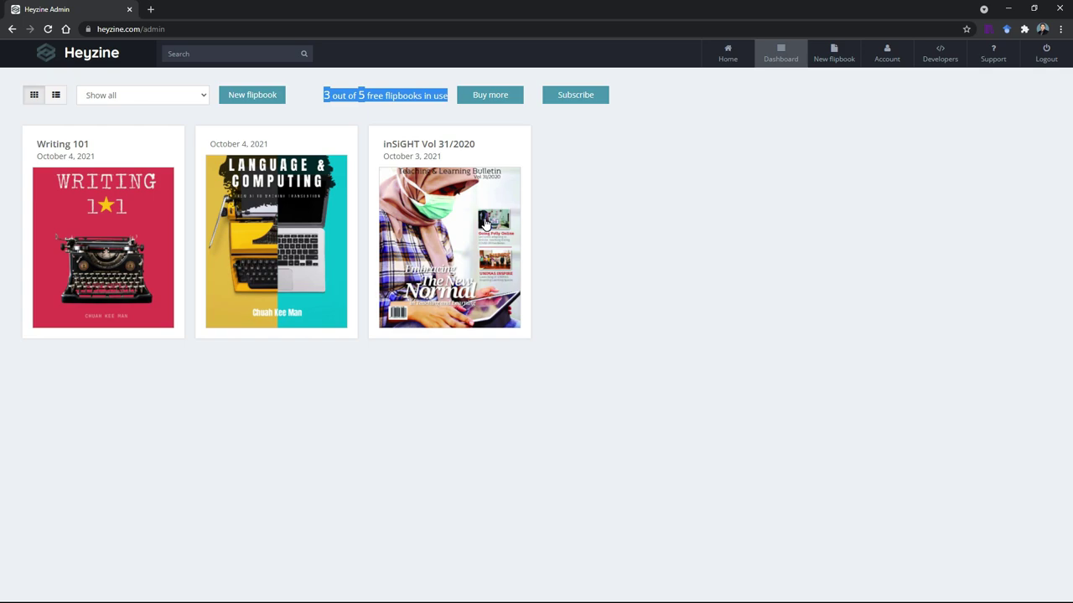
click(596, 166)
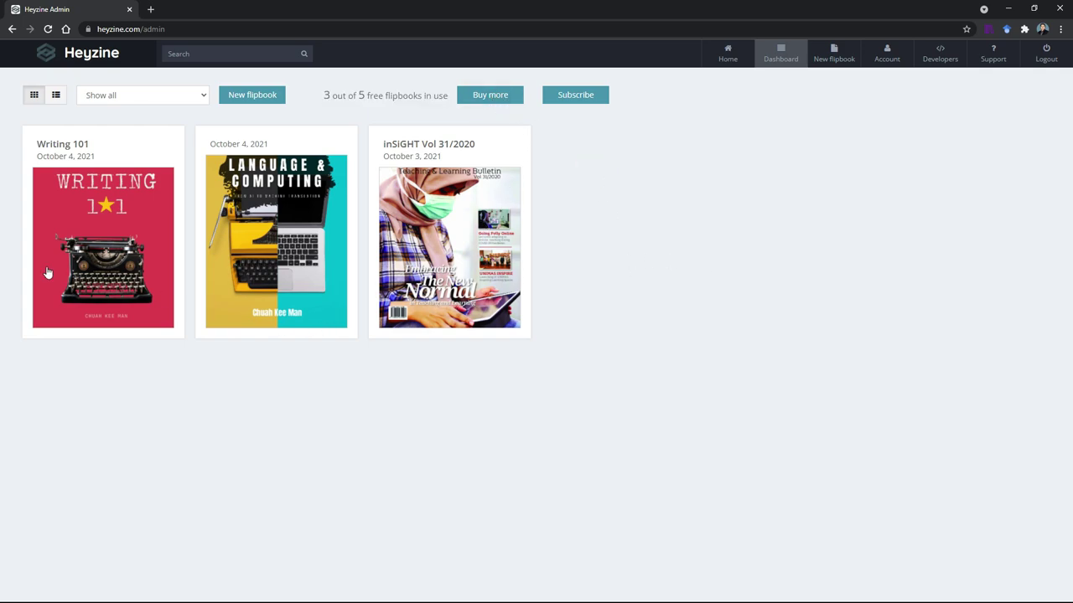
Create a new flipbook by uploading SIM.pdf from the Desktop
click(272, 98)
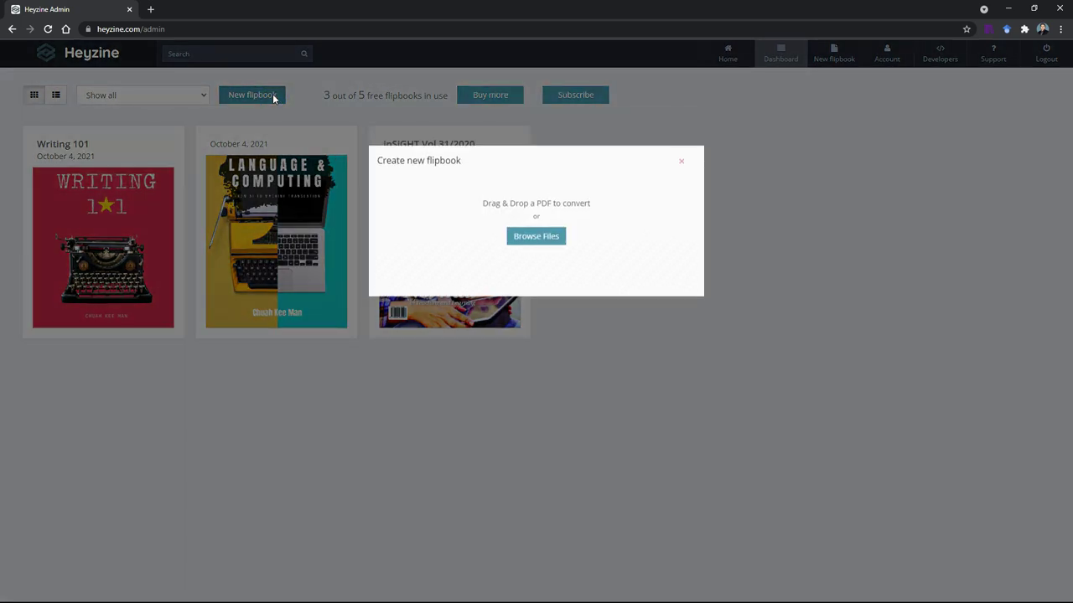
click(556, 239)
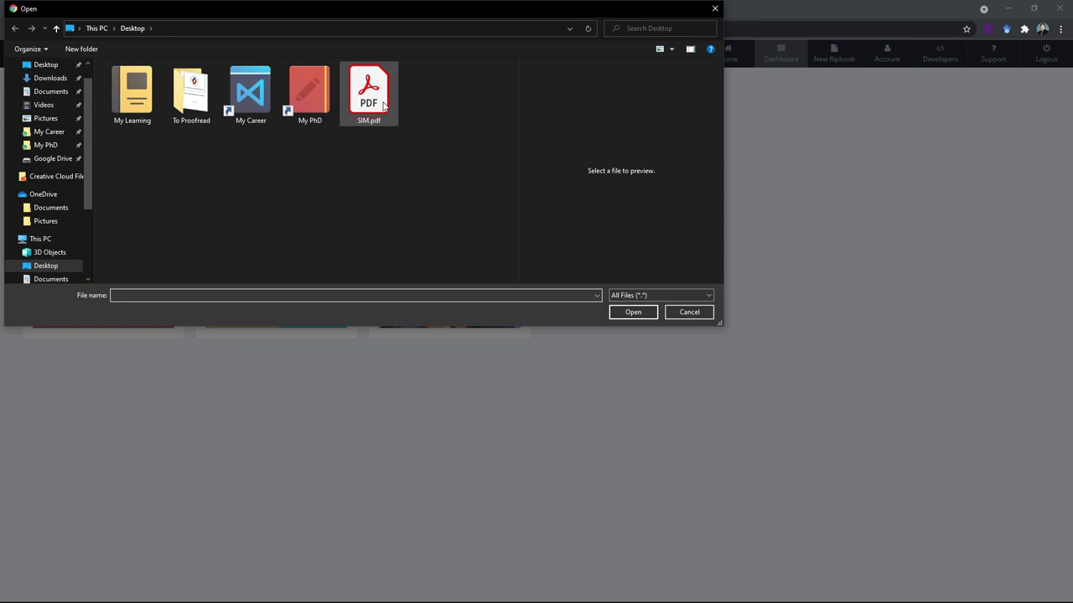
click(377, 102)
double_click(377, 102)
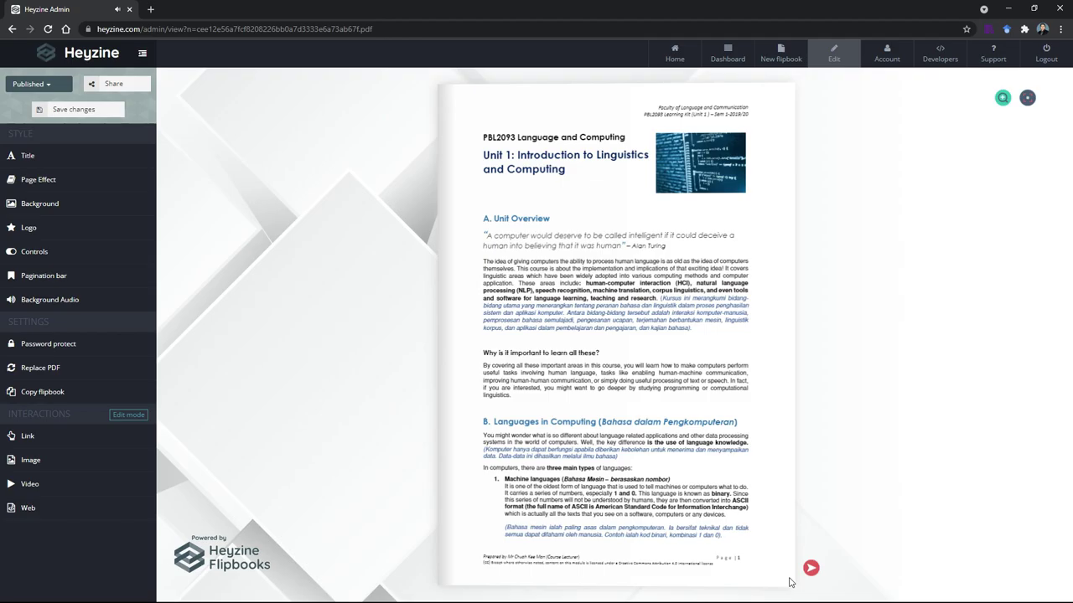
Preview the converted flipbook by turning its pages forward and back to the first page
click(809, 570)
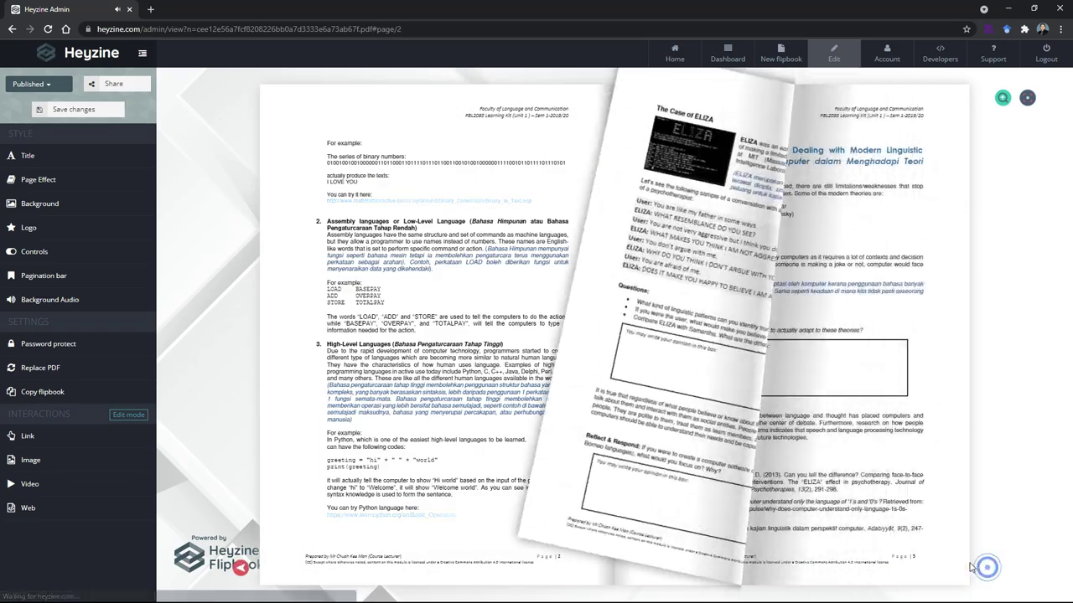
click(240, 568)
click(240, 567)
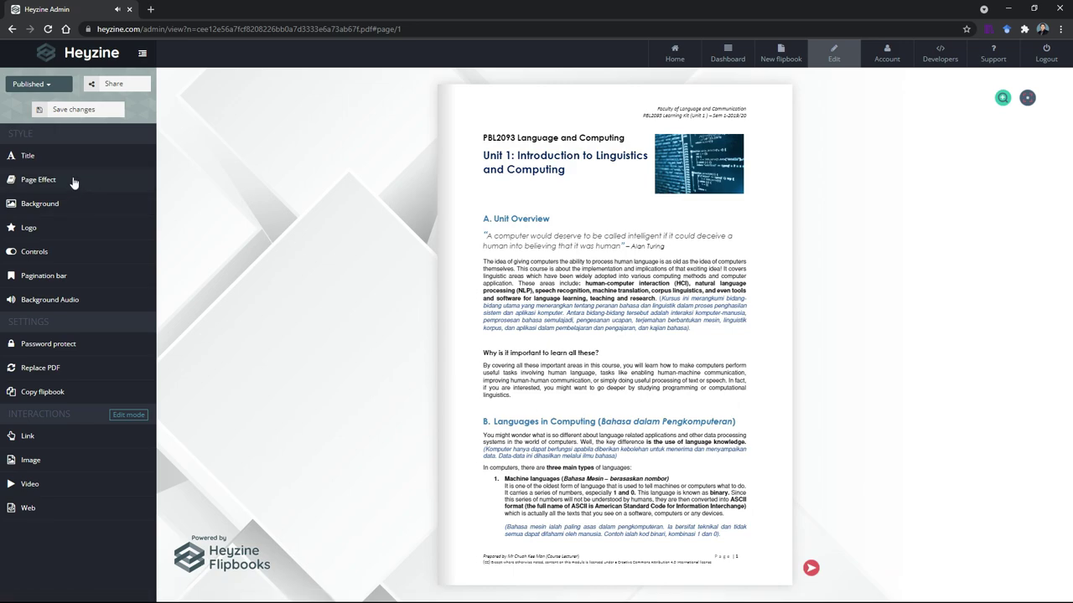
Set the flipbook's title to "PBL2093 Course Book" and its description to "This is for the course usage", and save them
click(32, 156)
click(261, 173)
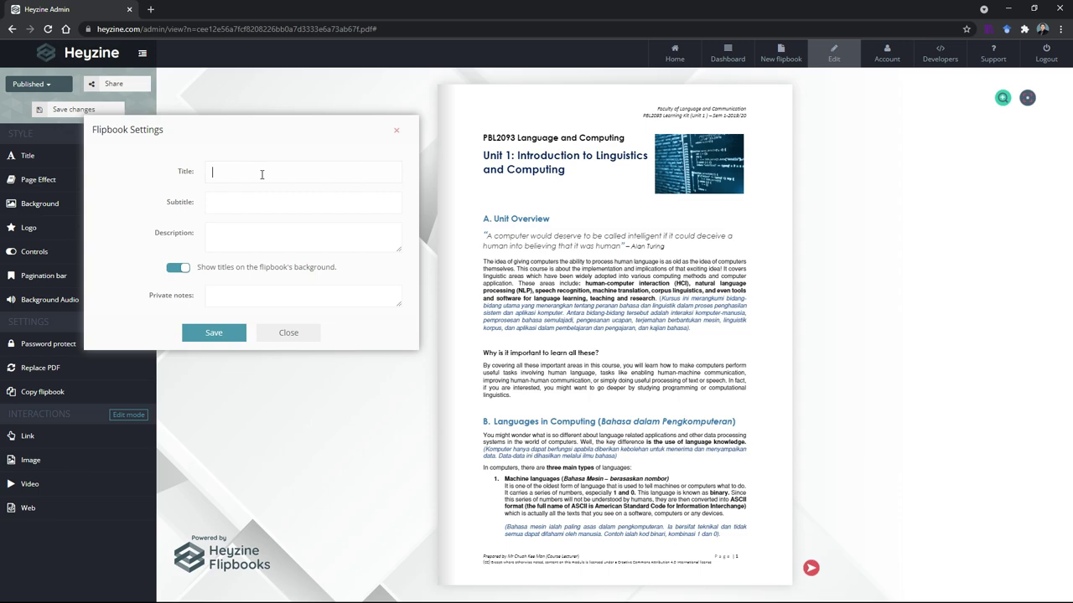
text(PBL2093 Course Book)
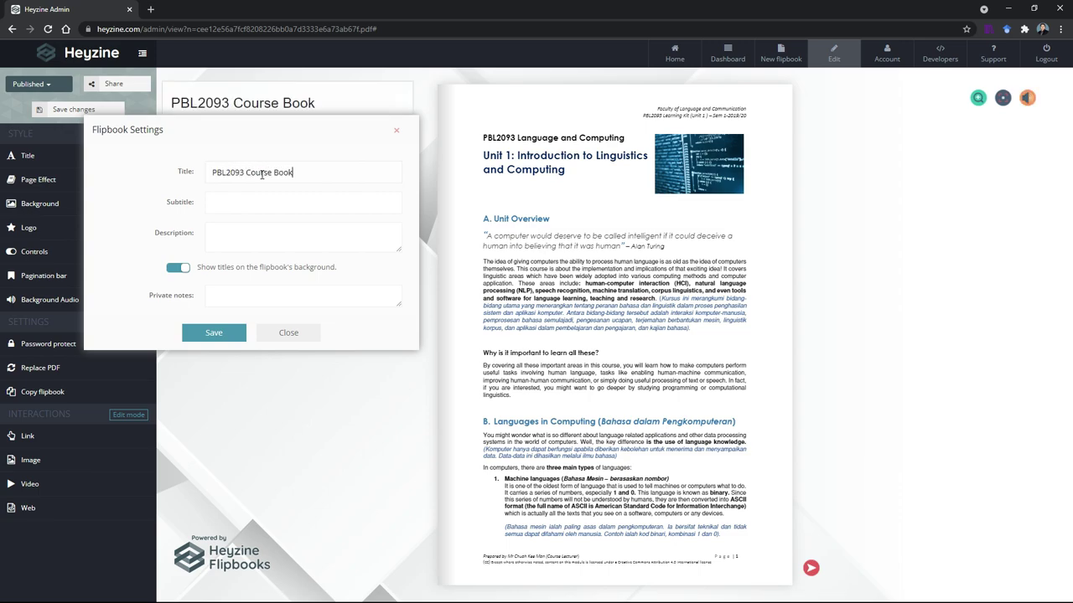
click(237, 235)
text(This is for the course usage)
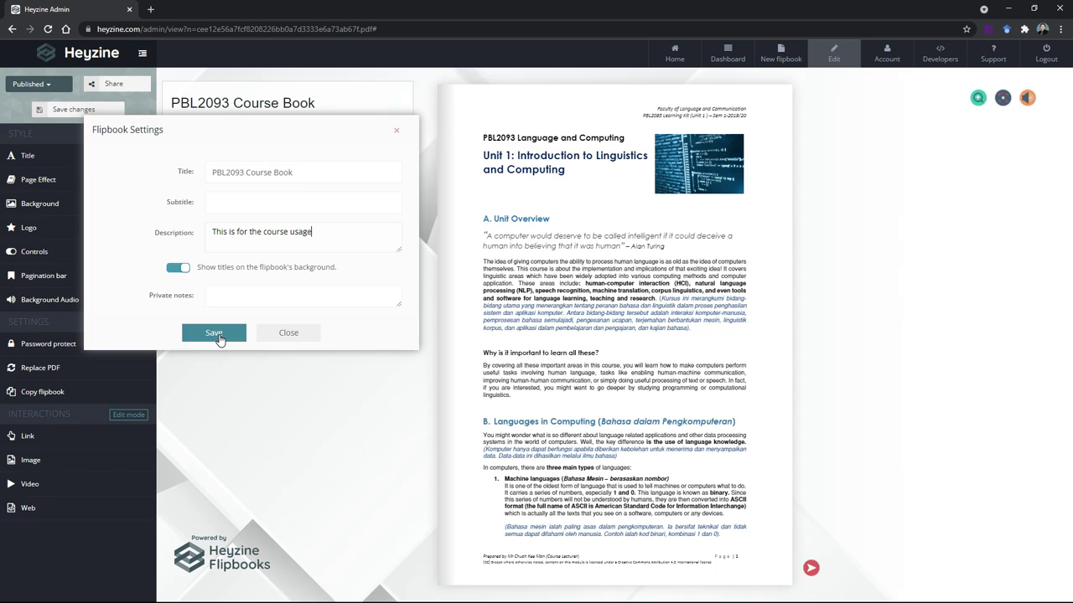
click(216, 332)
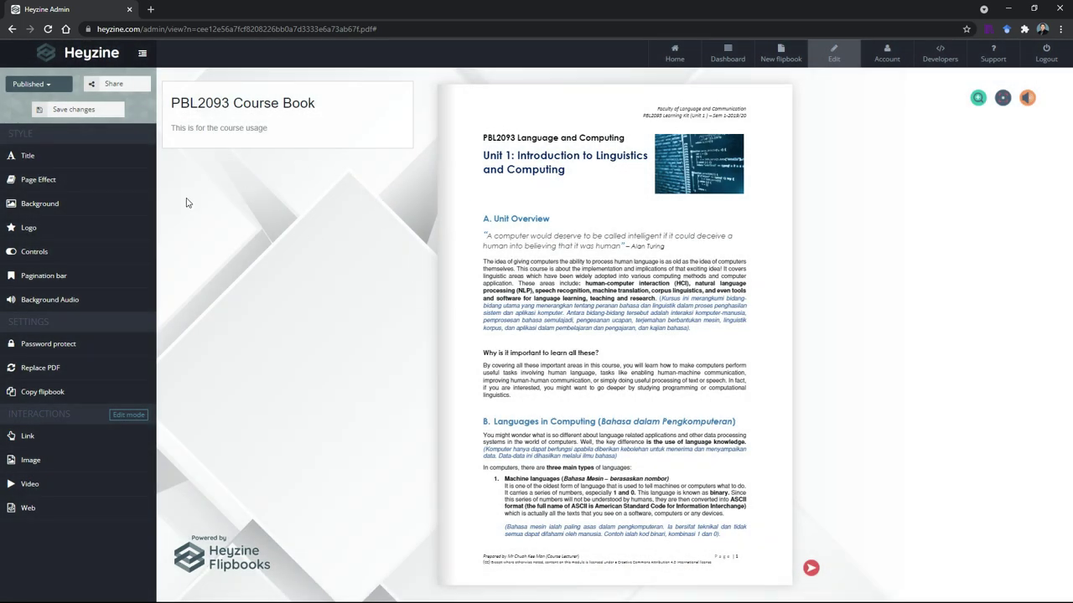
Try the Album, Slider and Magazine page effects on the flipbook
click(33, 179)
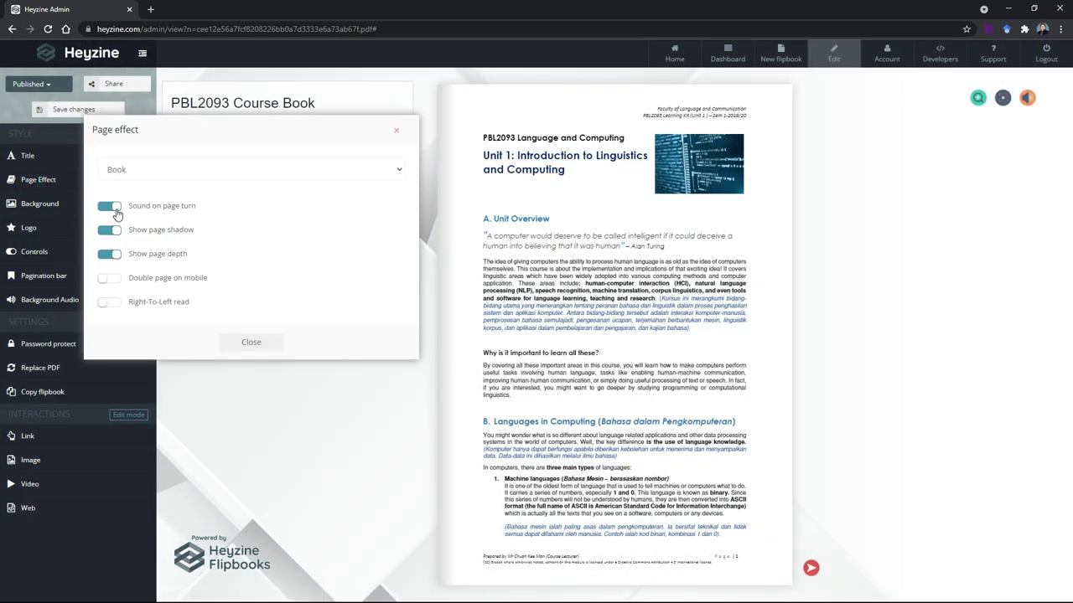
click(159, 169)
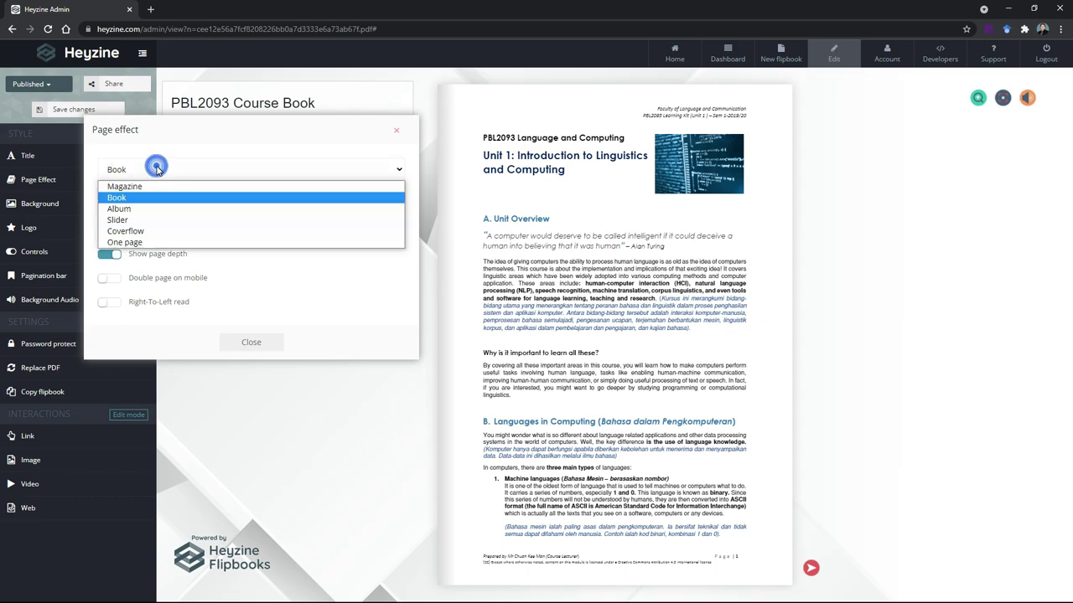
click(159, 208)
click(171, 172)
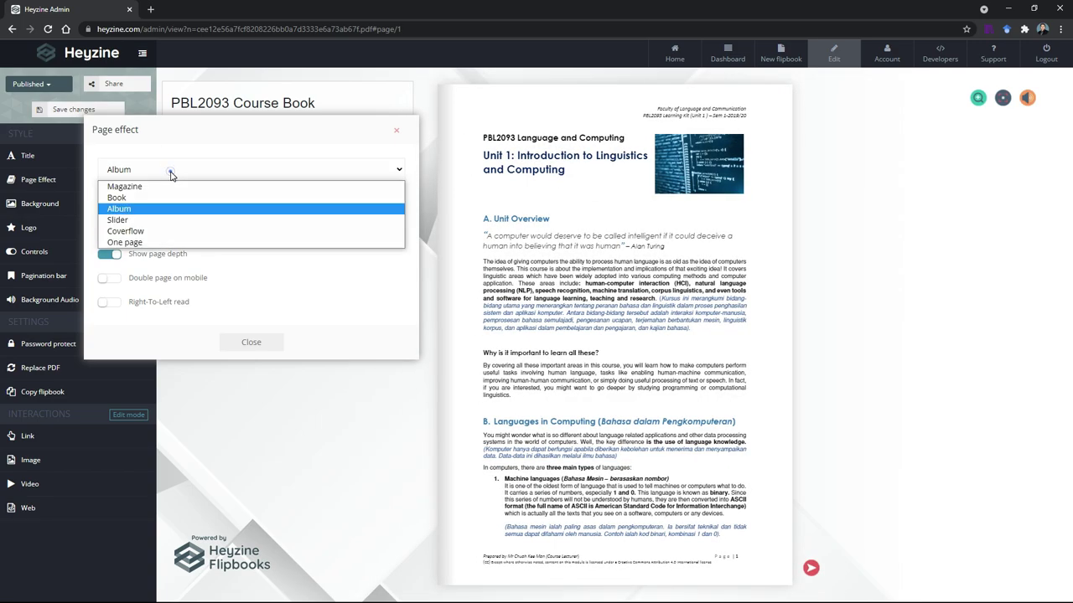
click(159, 220)
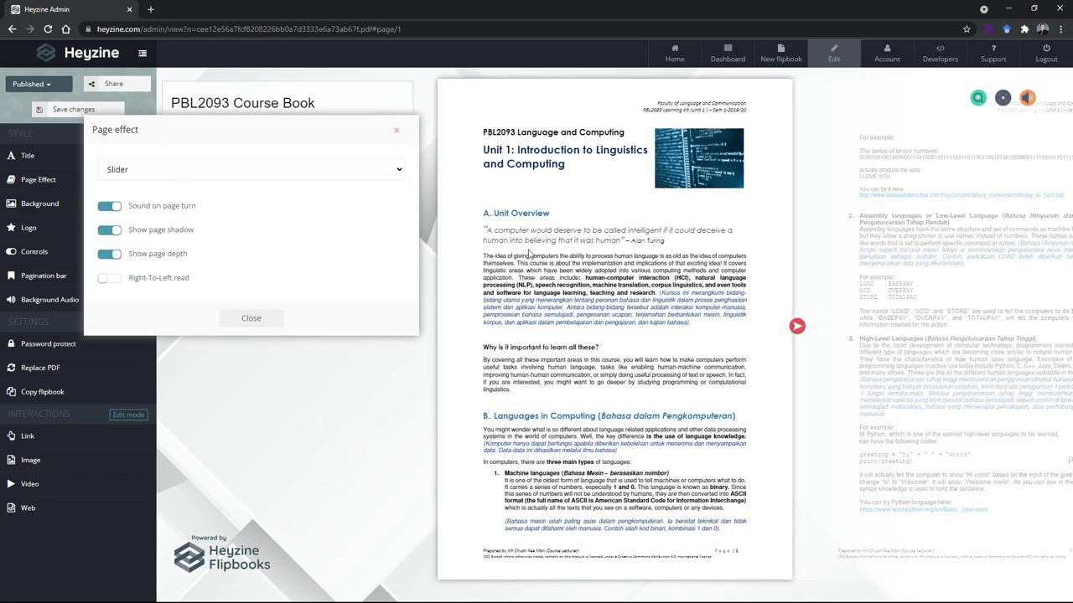
click(211, 171)
click(247, 180)
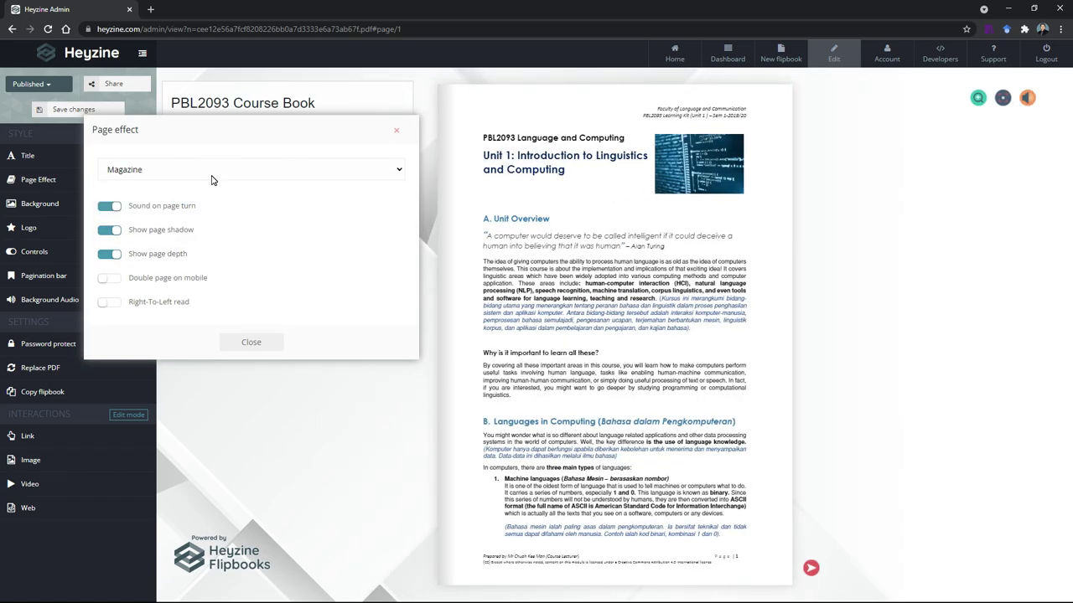
Set the flipbook's page effect to Book and close the page effect settings
click(212, 180)
click(209, 193)
click(246, 345)
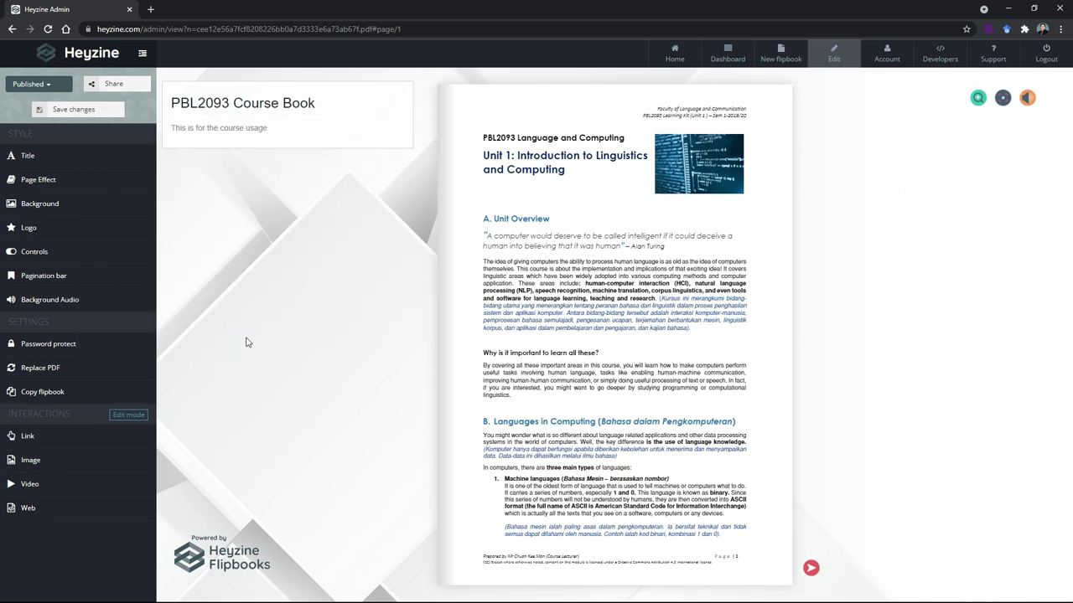
Try the colourful swirl background, and set the flipbook's background to the multicoloured polygon image instead
click(82, 204)
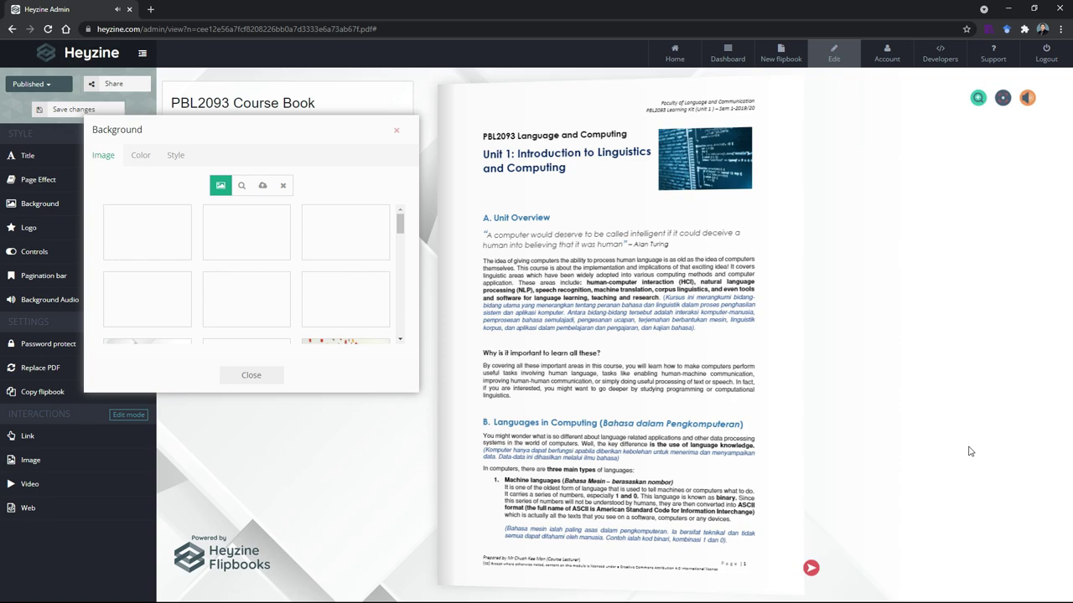
click(344, 239)
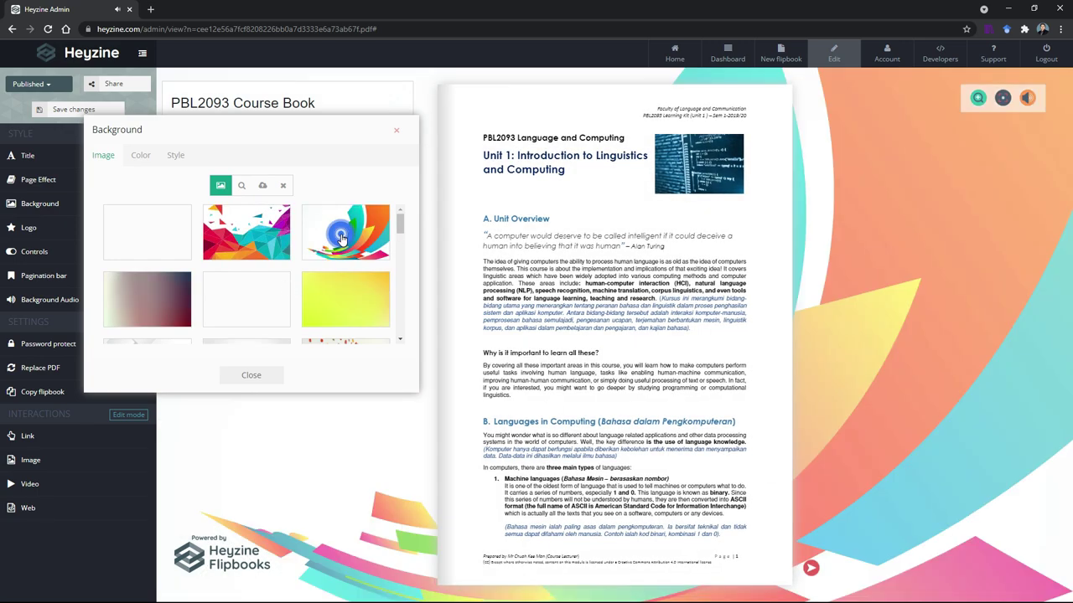
click(281, 243)
Look through the background image sources: the image library, the picture search and the file upload
mouse_move(399, 221)
mouse_down()
mouse_move(398, 251)
mouse_move(396, 209)
mouse_up()
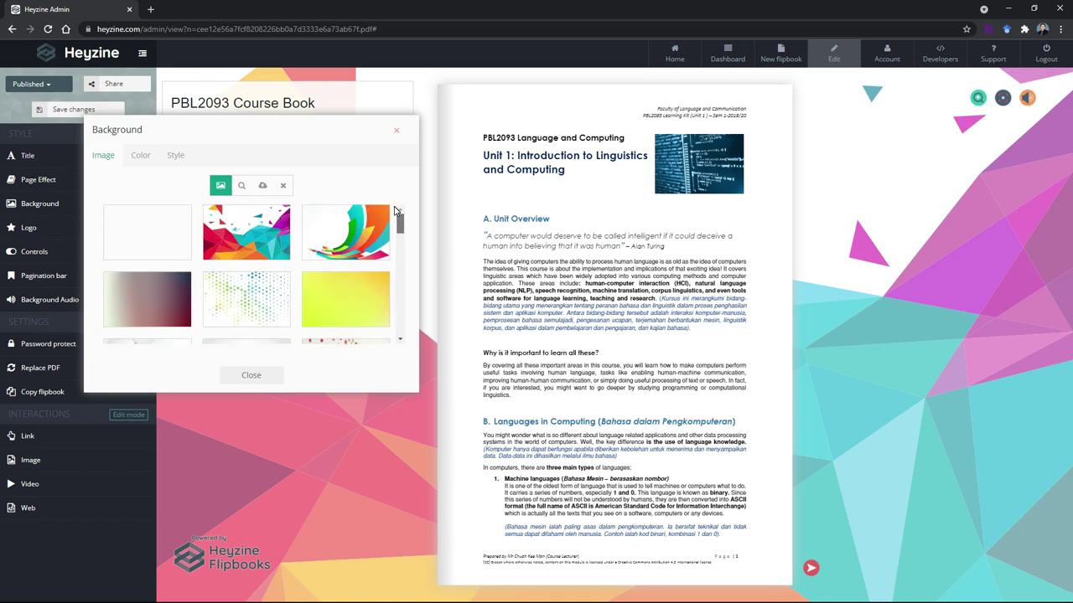
click(240, 188)
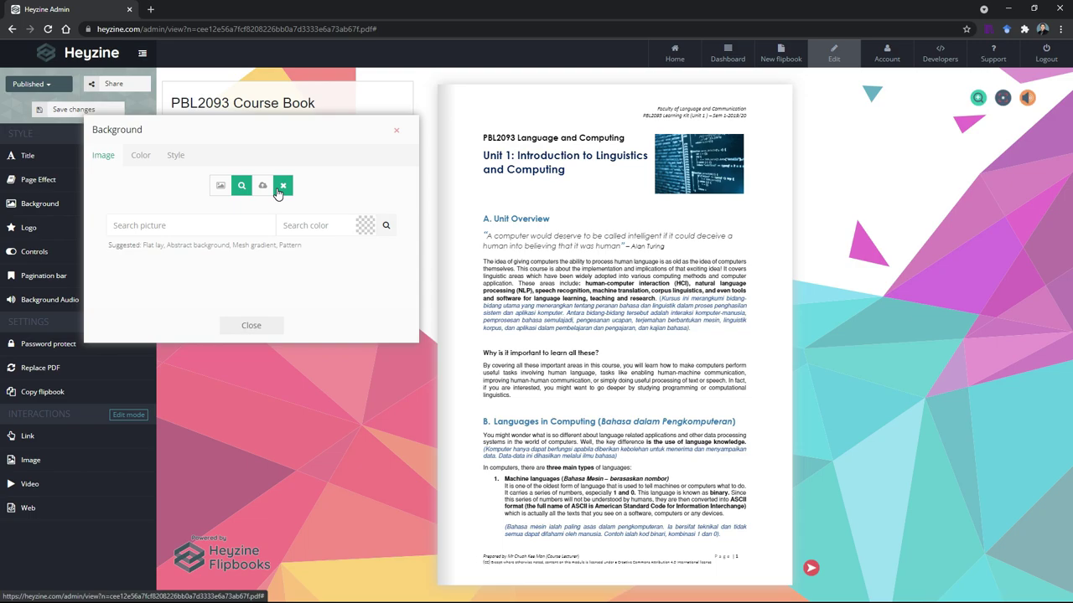
click(262, 186)
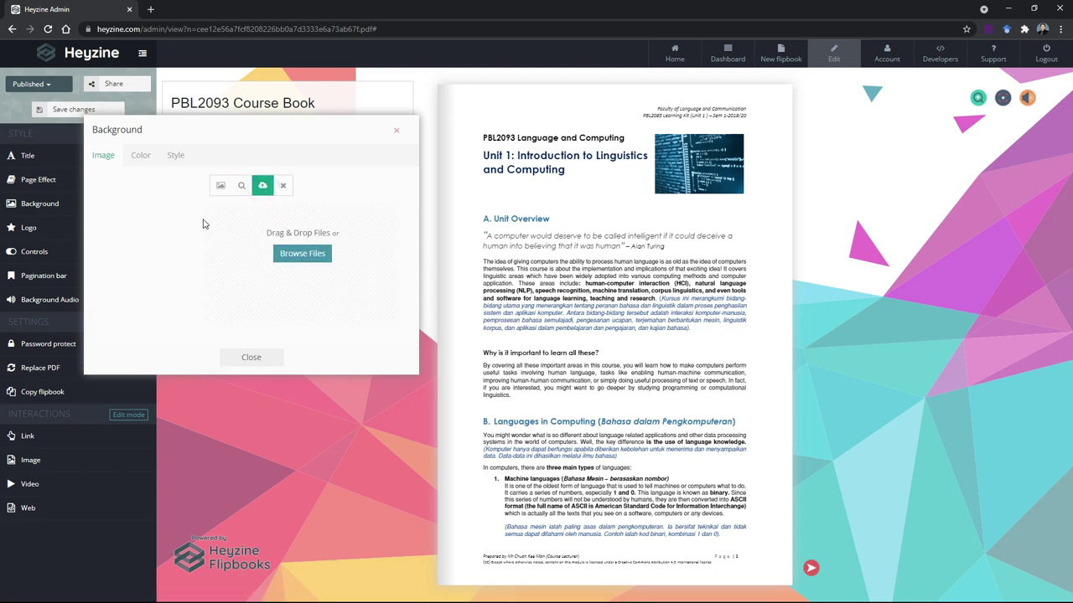
Try the blue background colour #308cee, and set the background colour to white instead
click(140, 155)
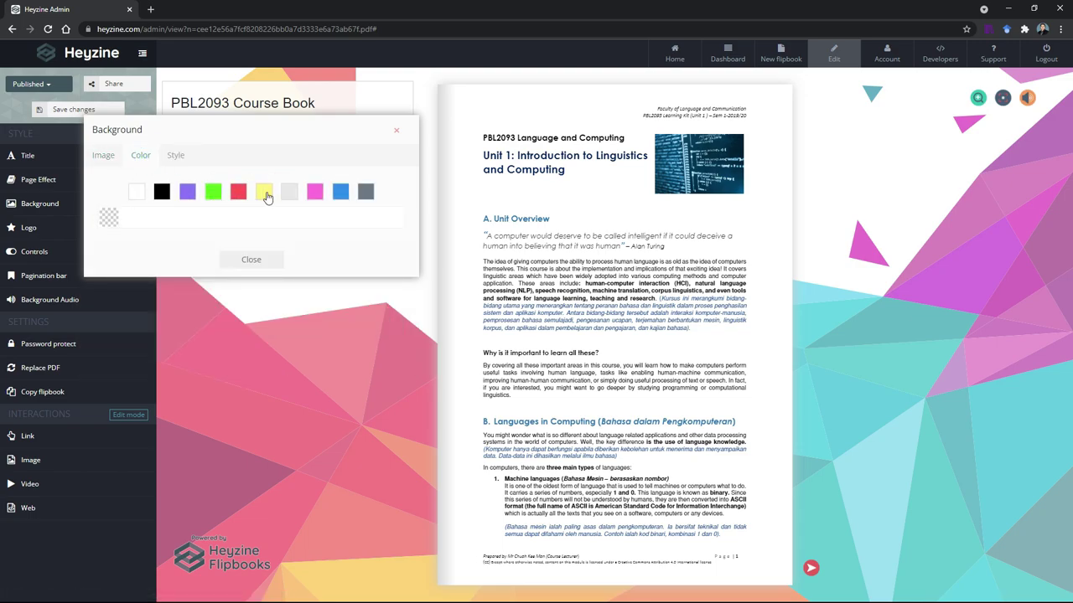
click(340, 193)
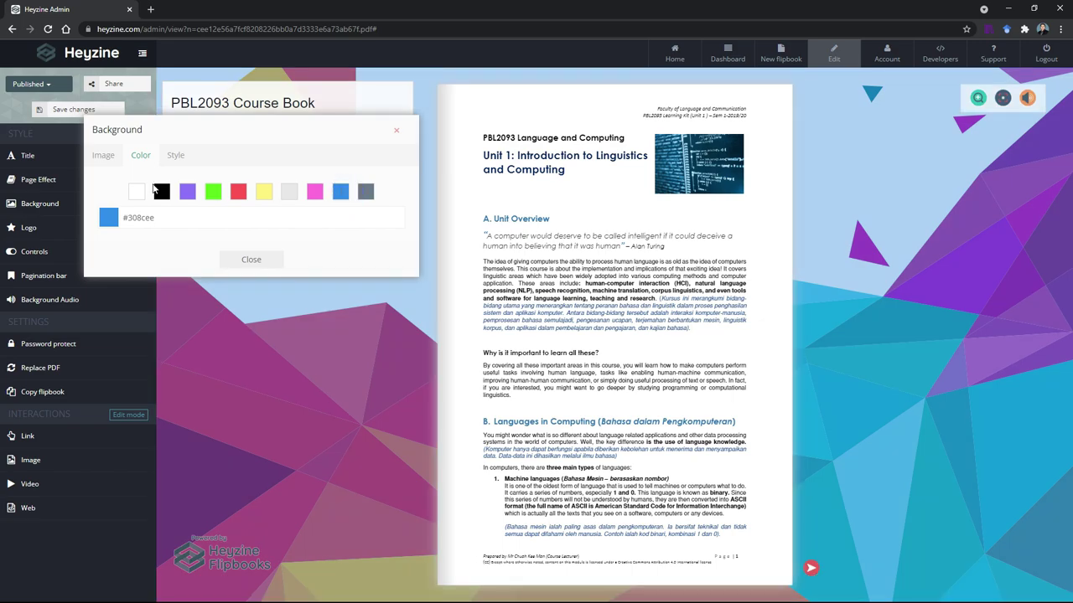
click(144, 192)
Apply a slight blur to the background image and close the background settings
click(175, 155)
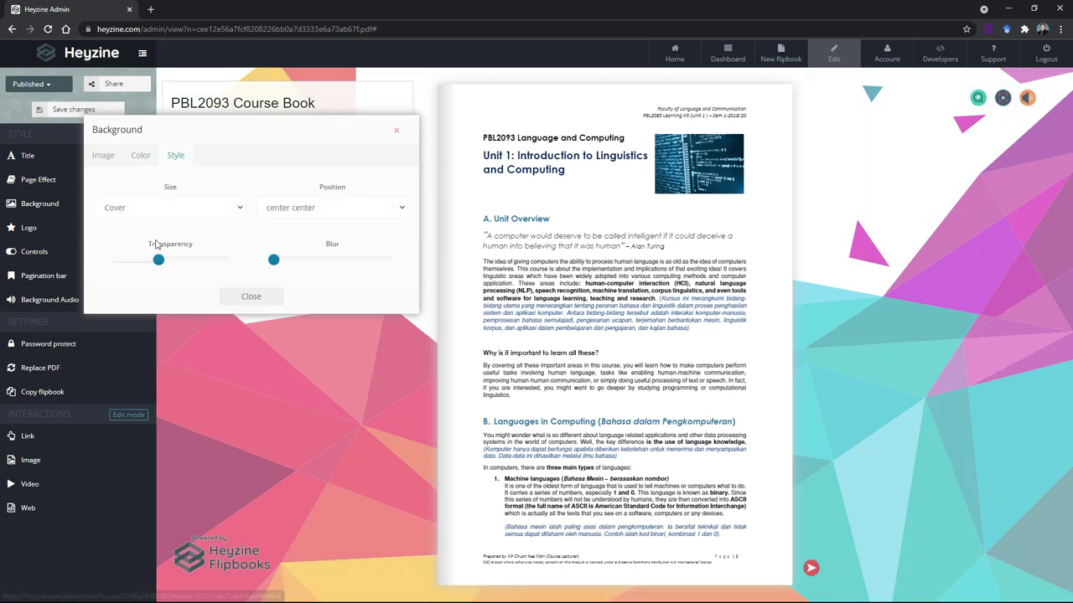
mouse_move(159, 260)
mouse_down()
mouse_move(199, 262)
mouse_move(113, 262)
mouse_move(158, 260)
mouse_up()
mouse_move(277, 265)
mouse_down()
mouse_move(360, 265)
mouse_move(285, 274)
mouse_up()
click(252, 296)
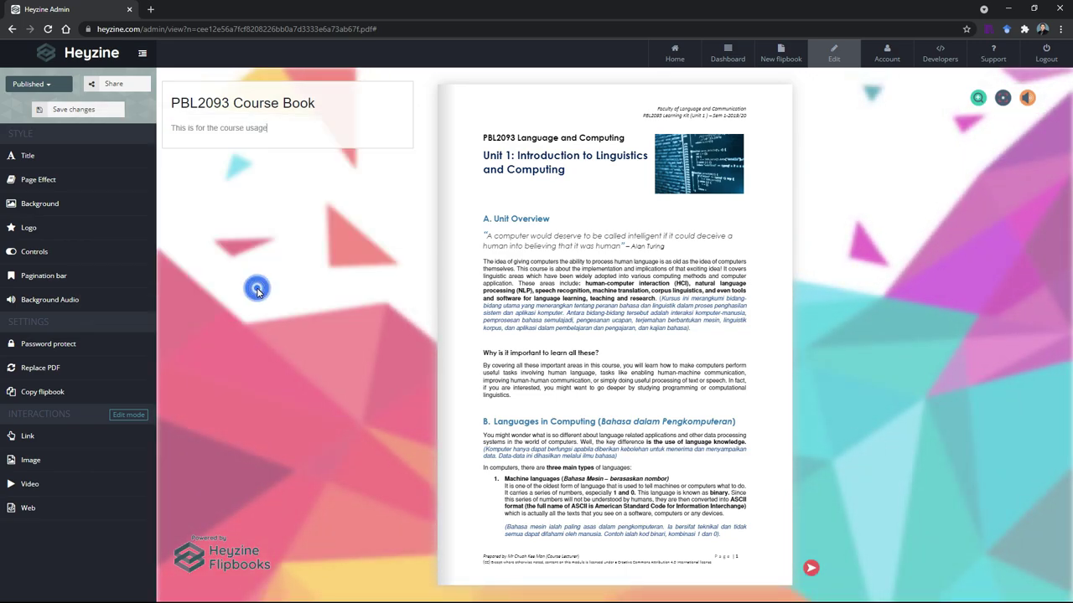
Read the plan requirements for replacing the Heyzine corner logo, and close the notice
click(84, 233)
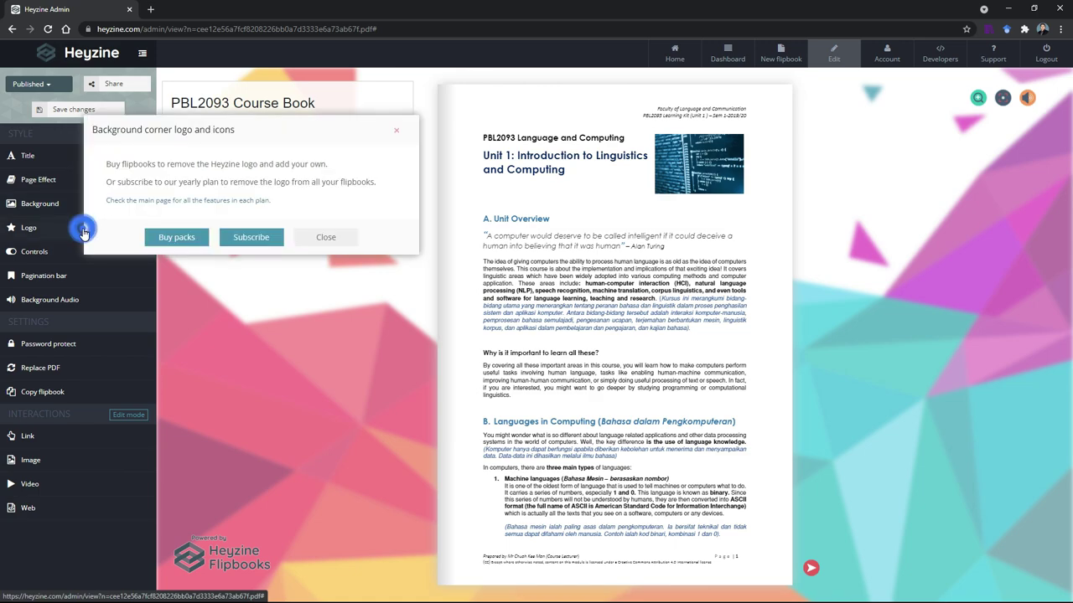
drag(107, 165, 388, 185)
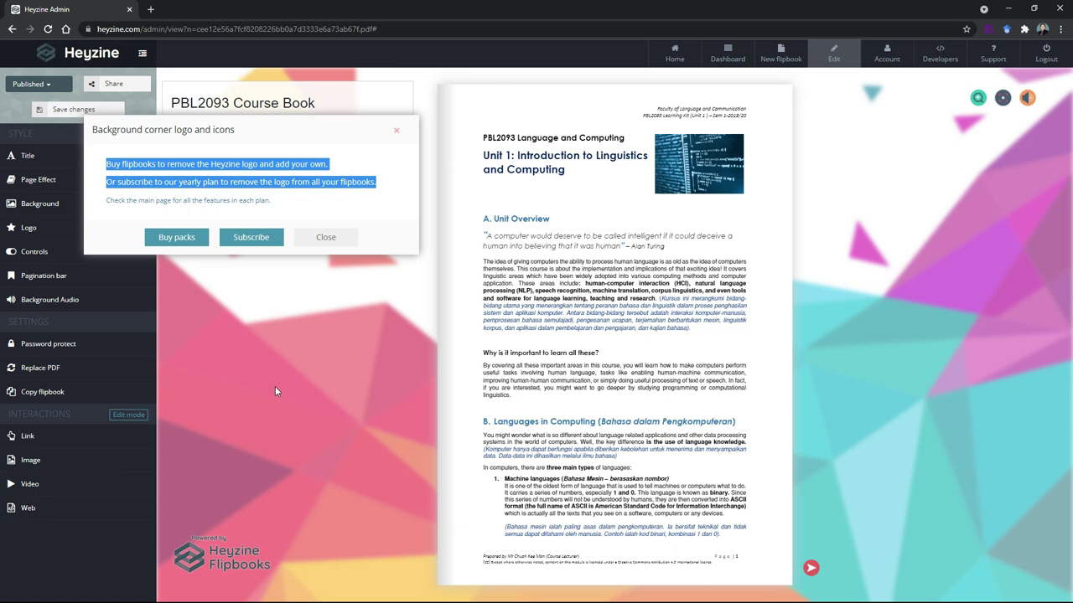
click(333, 241)
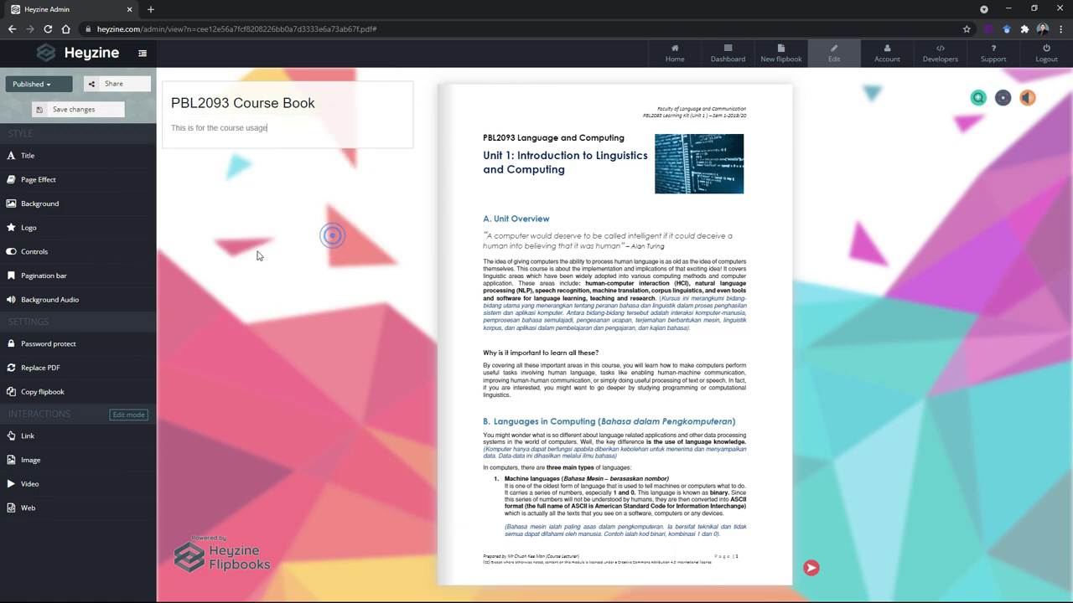
Try showing the Download control on the flipbook, and hide it again
click(77, 257)
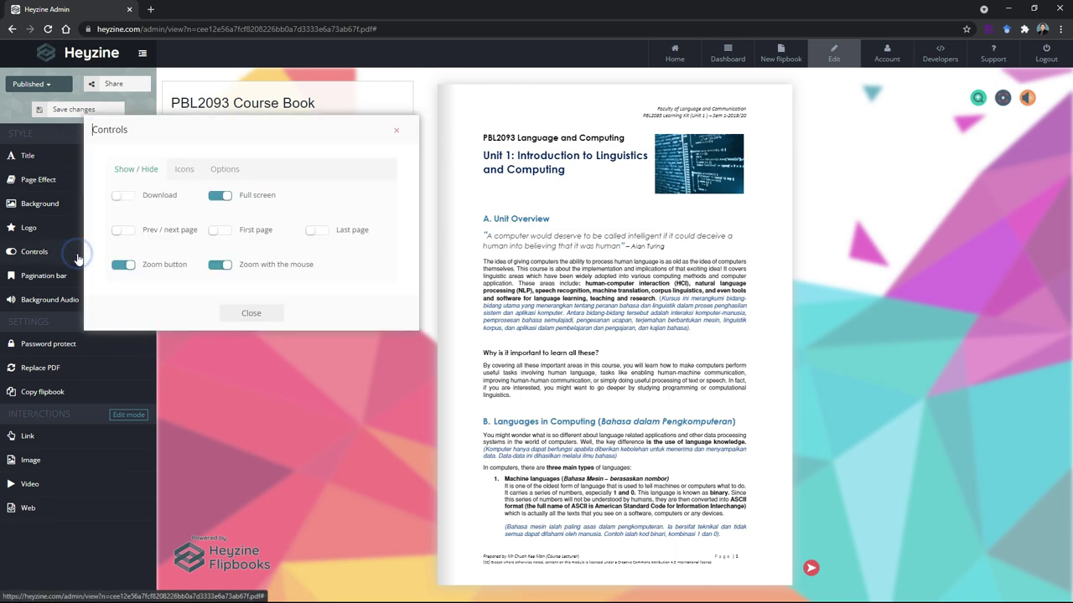
click(126, 201)
click(131, 201)
click(131, 202)
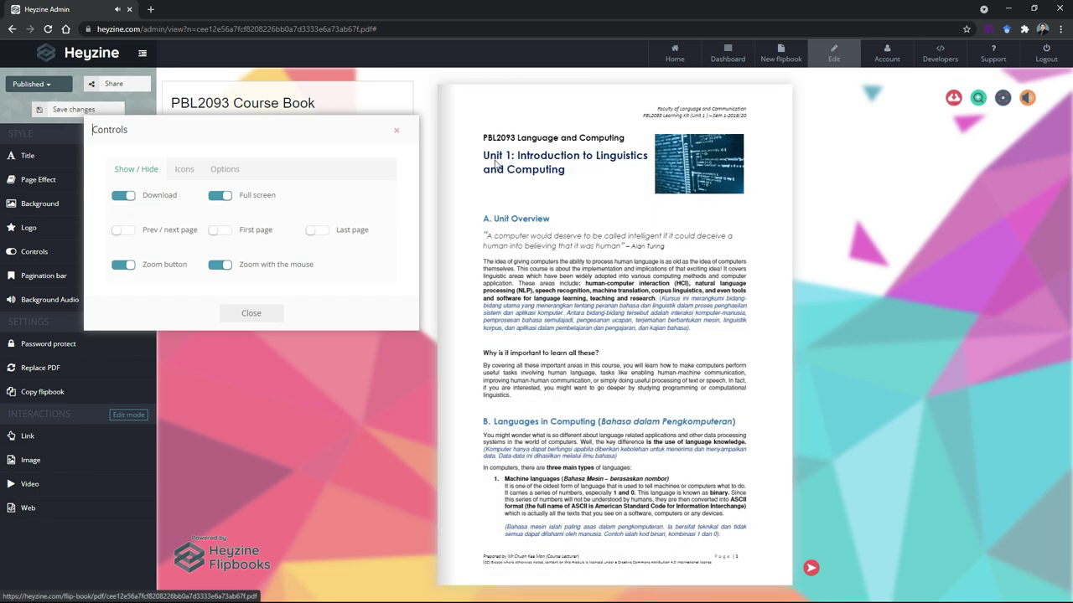
click(123, 198)
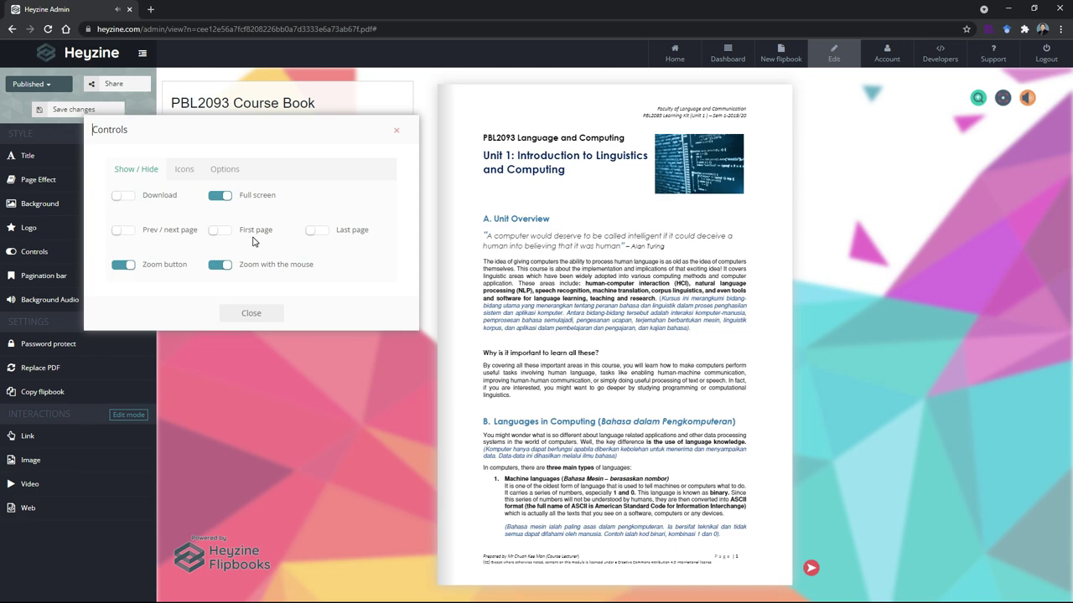
Try several control icon styles, set the controls to the blue and purple icon style, and close the control settings
click(184, 168)
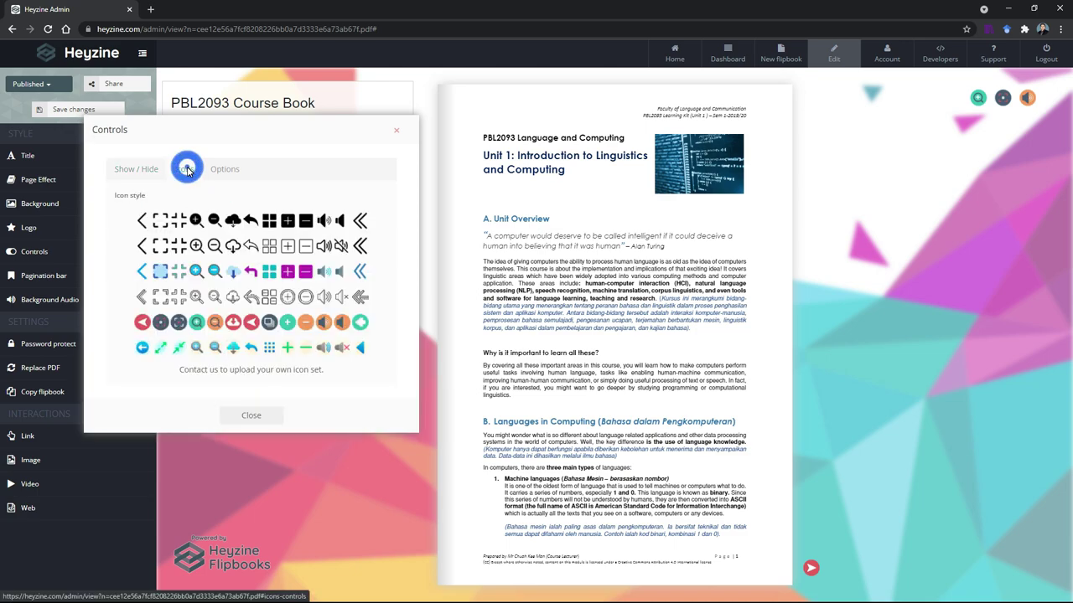
click(252, 246)
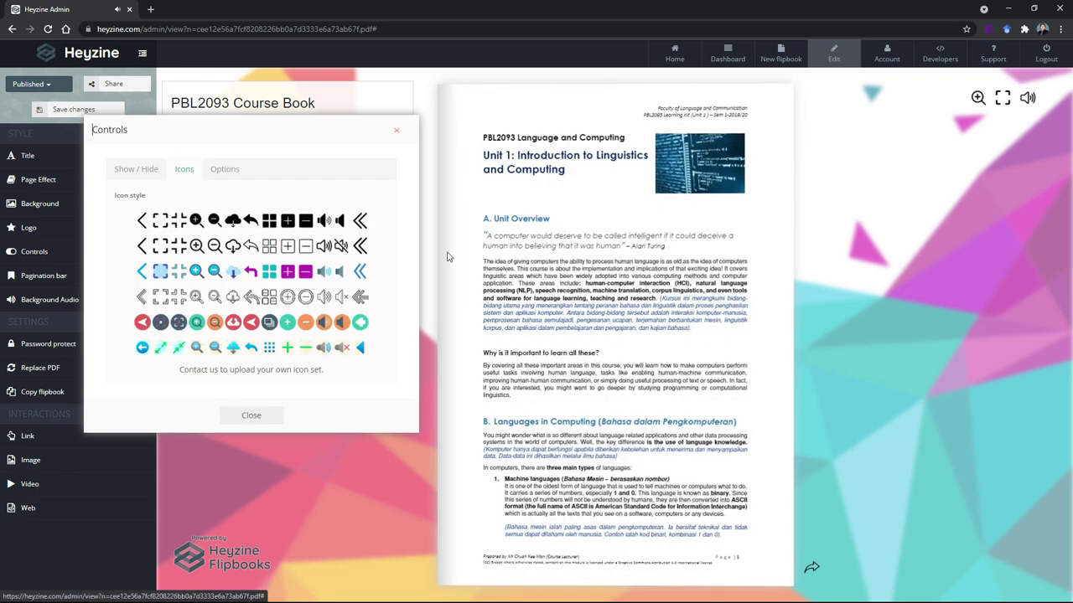
click(289, 348)
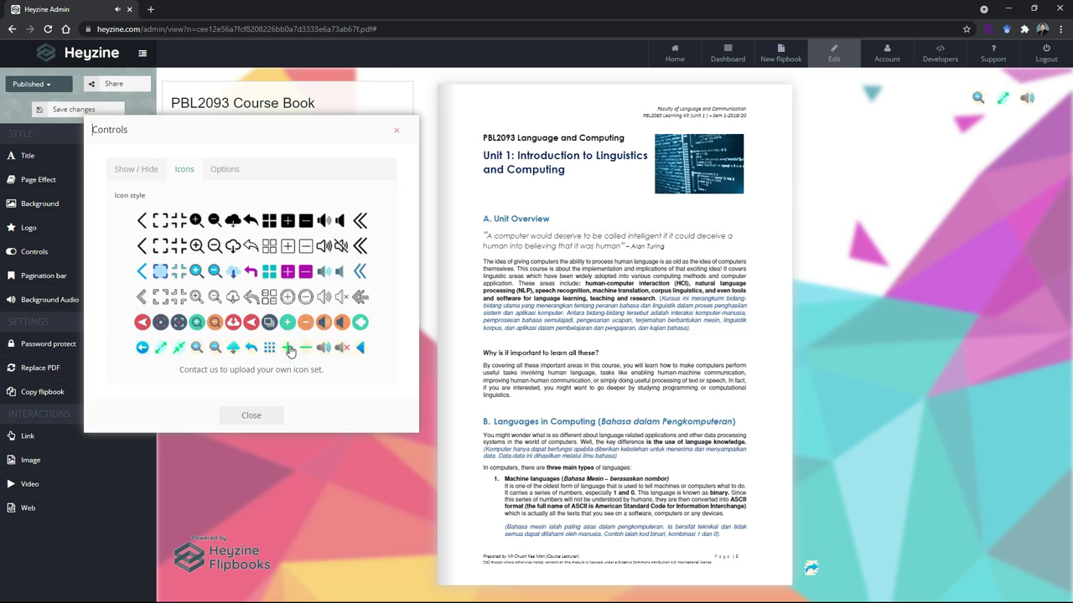
click(299, 303)
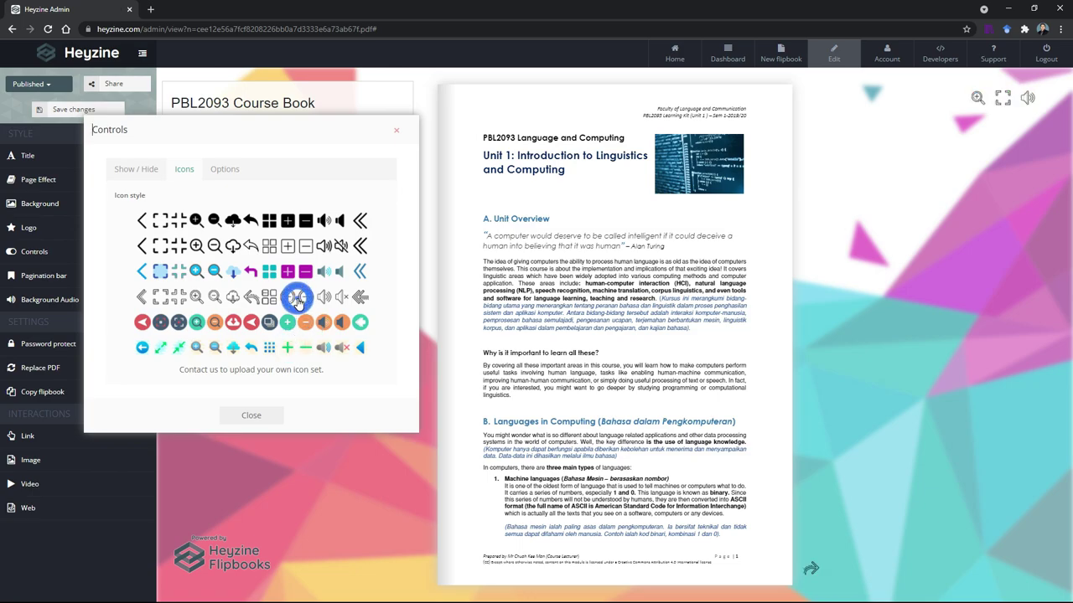
click(258, 269)
click(224, 168)
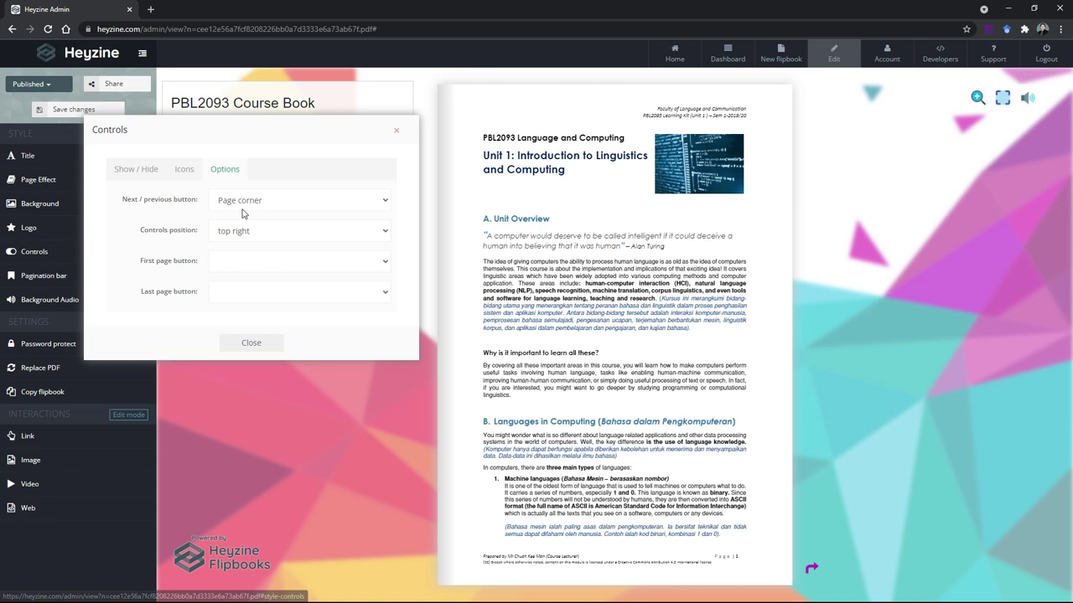
click(255, 346)
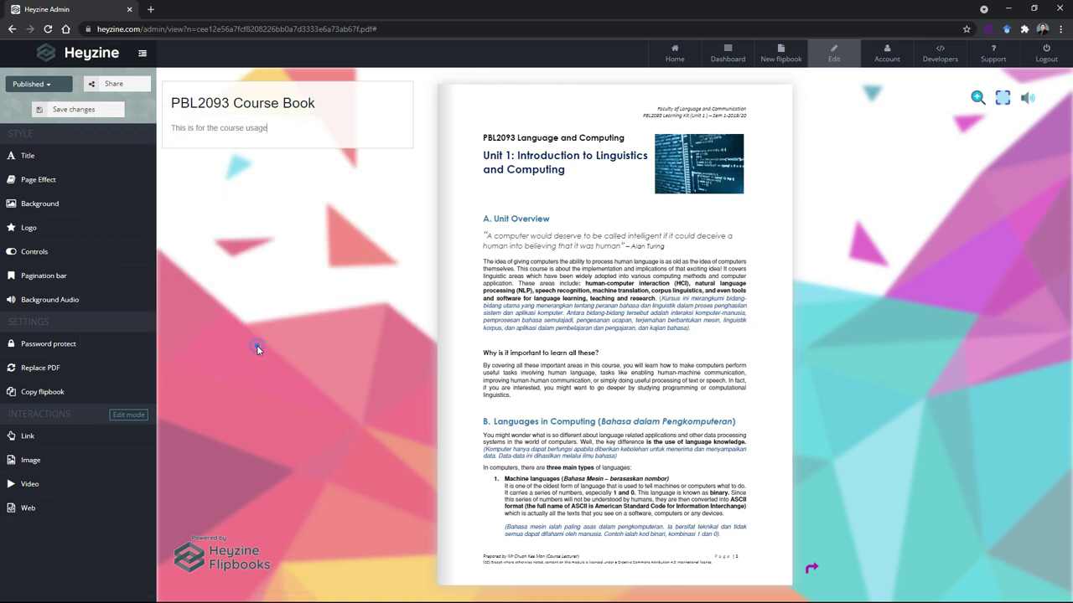
Set the pagination bar type to Page thumbnails and close its settings
click(60, 282)
click(260, 171)
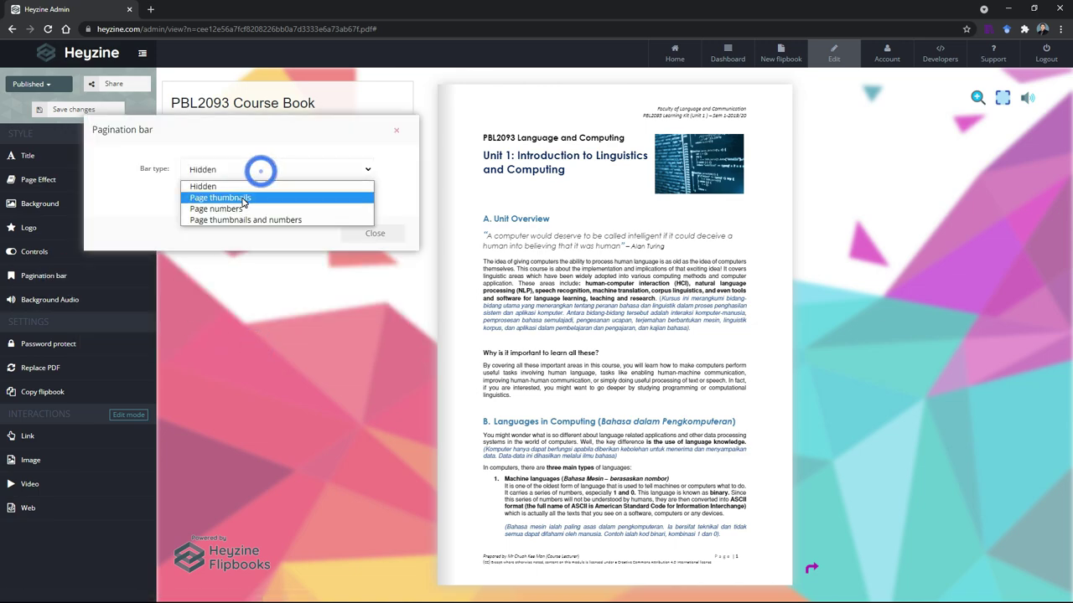
click(243, 199)
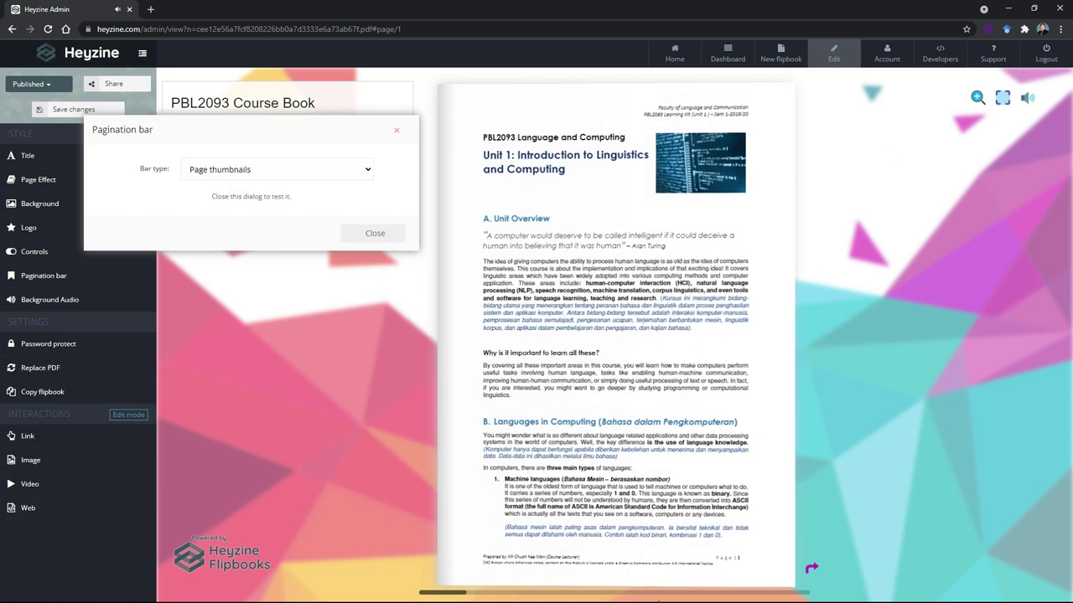
click(237, 173)
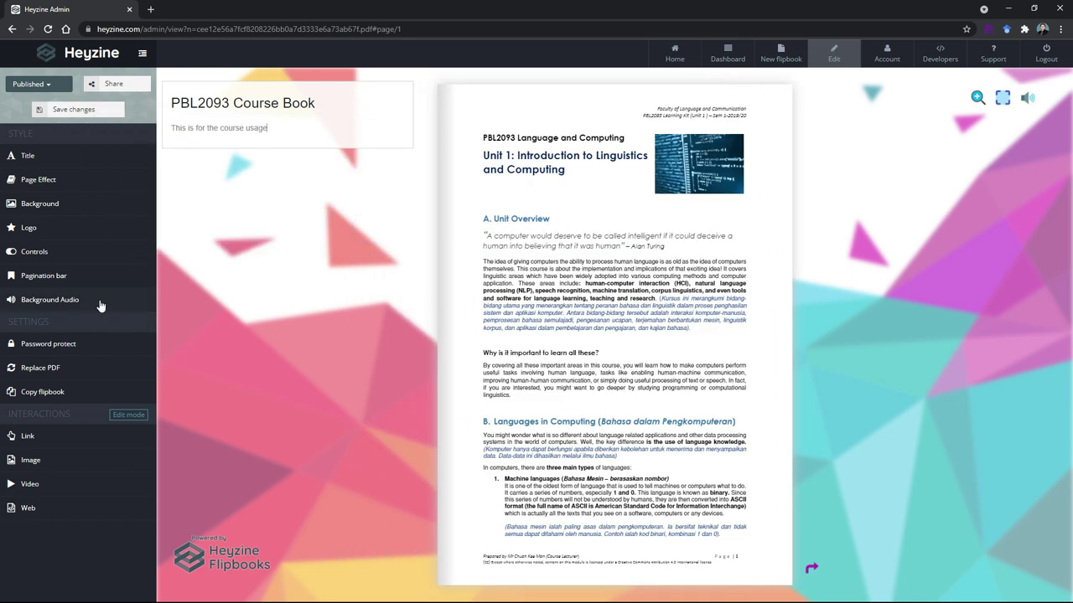
Check how background audio can be added to the flipbook, and close its settings
click(99, 303)
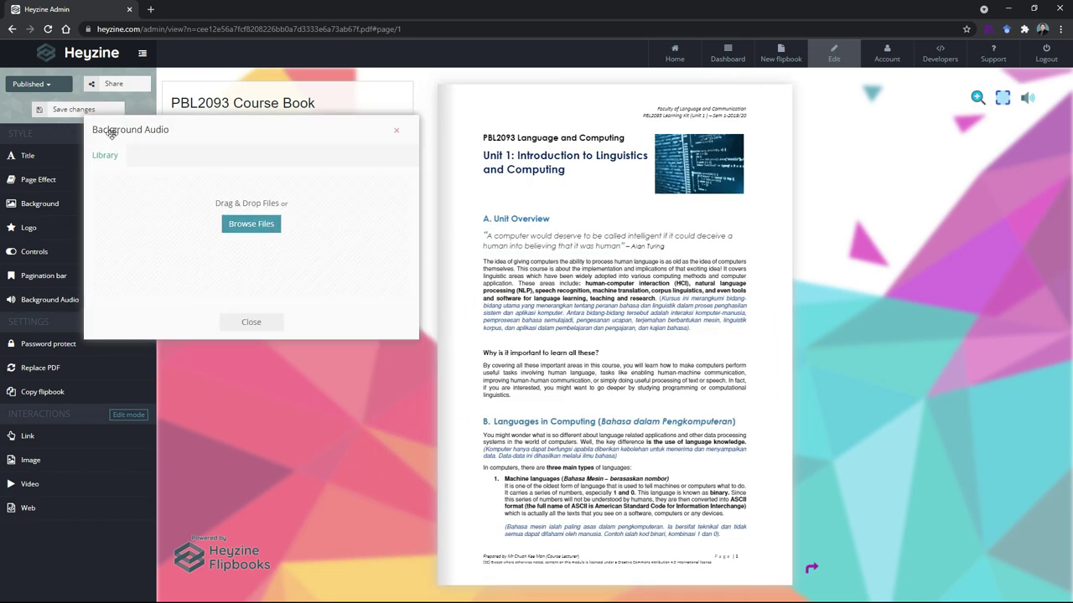
click(251, 324)
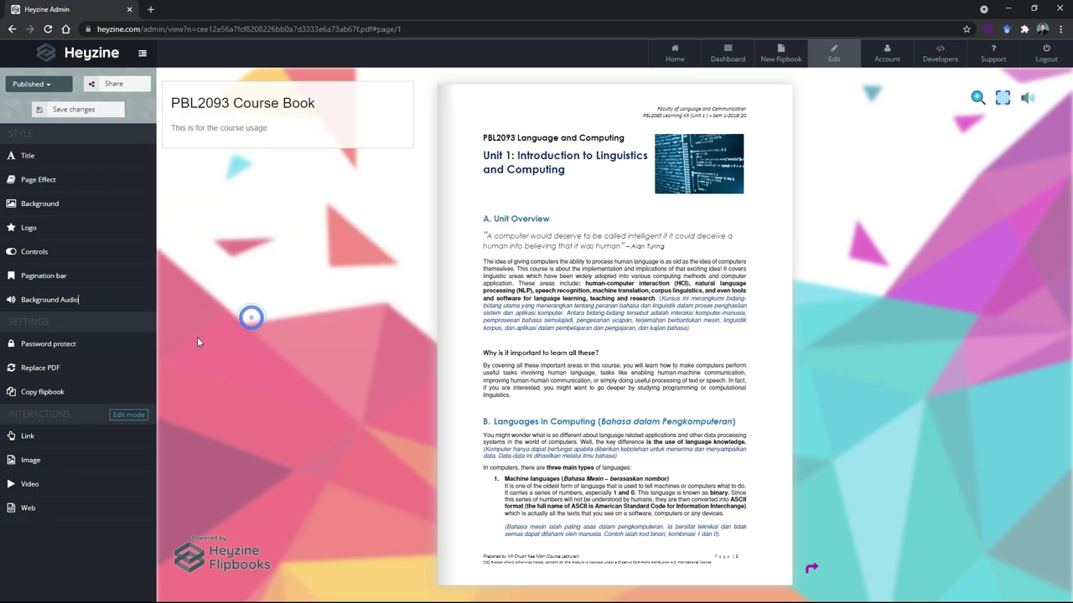
Examine the password protection options for one password for everyone and one password per user, and close without saving
click(105, 345)
click(246, 174)
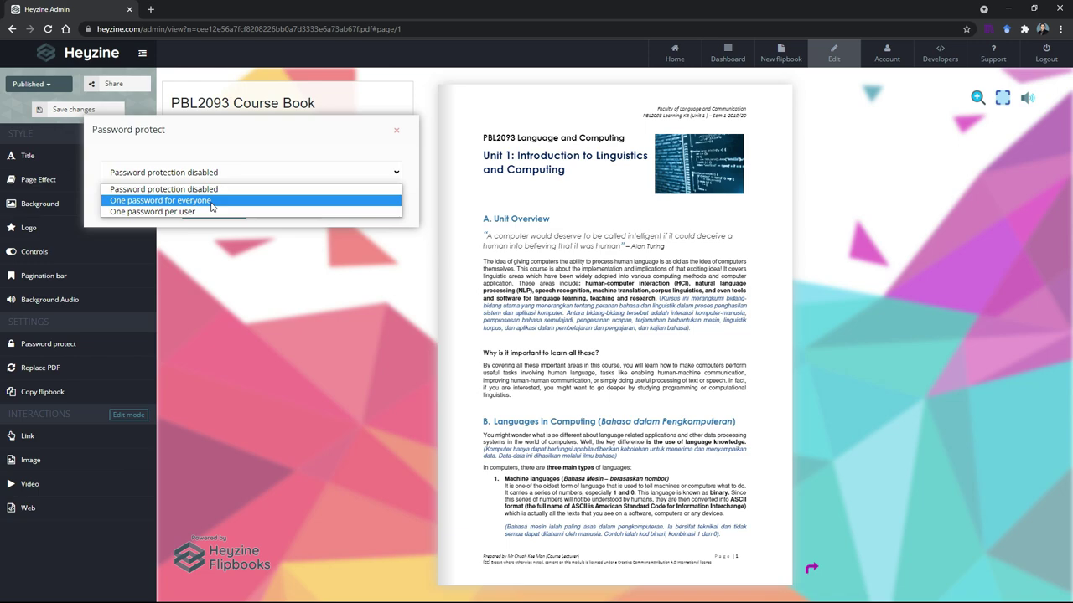
click(212, 201)
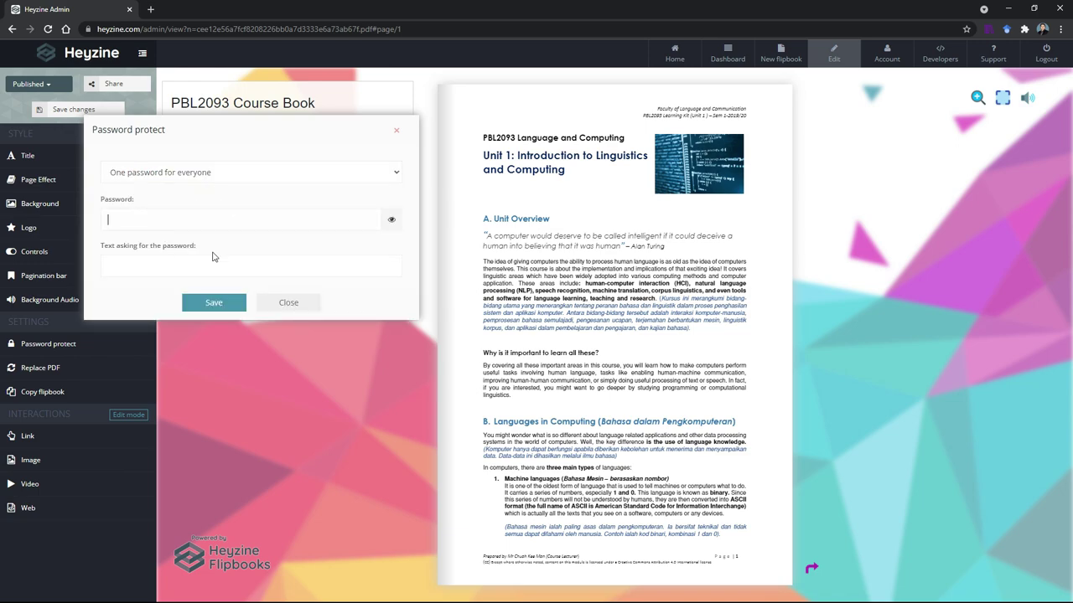
click(223, 182)
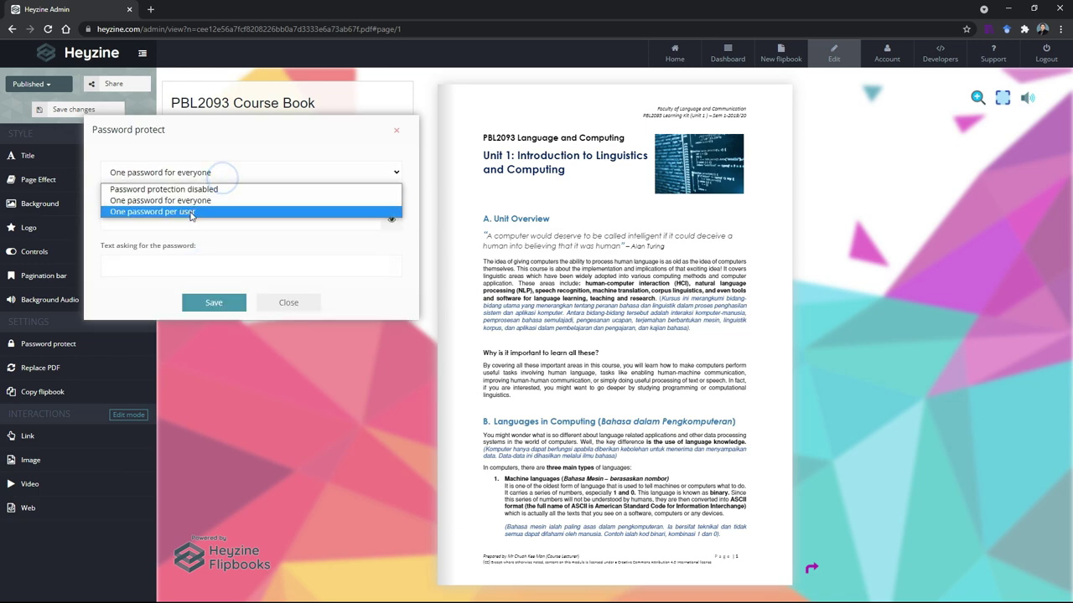
click(193, 210)
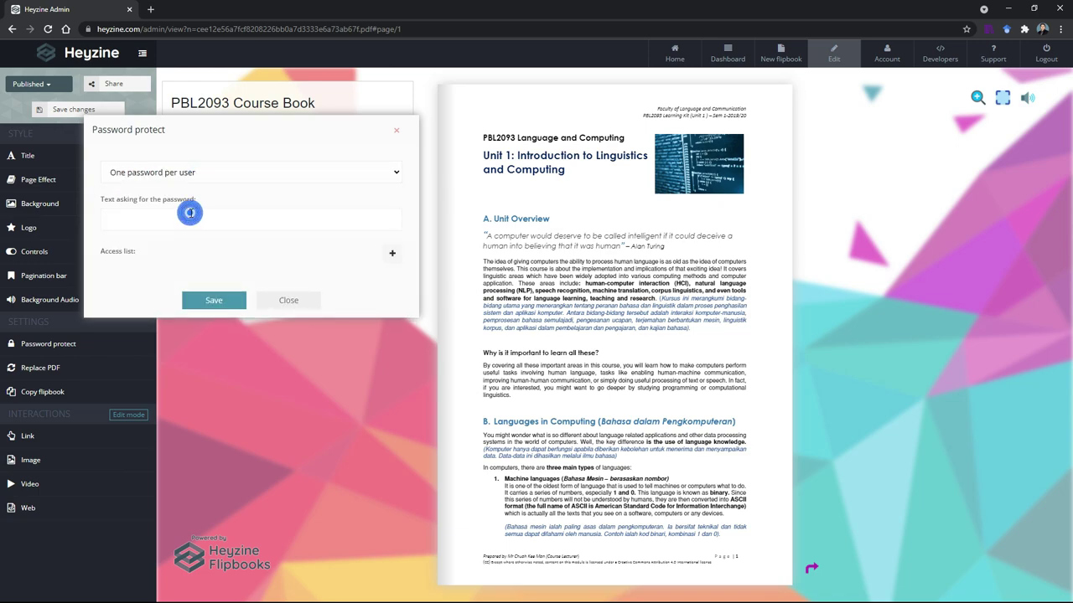
click(283, 300)
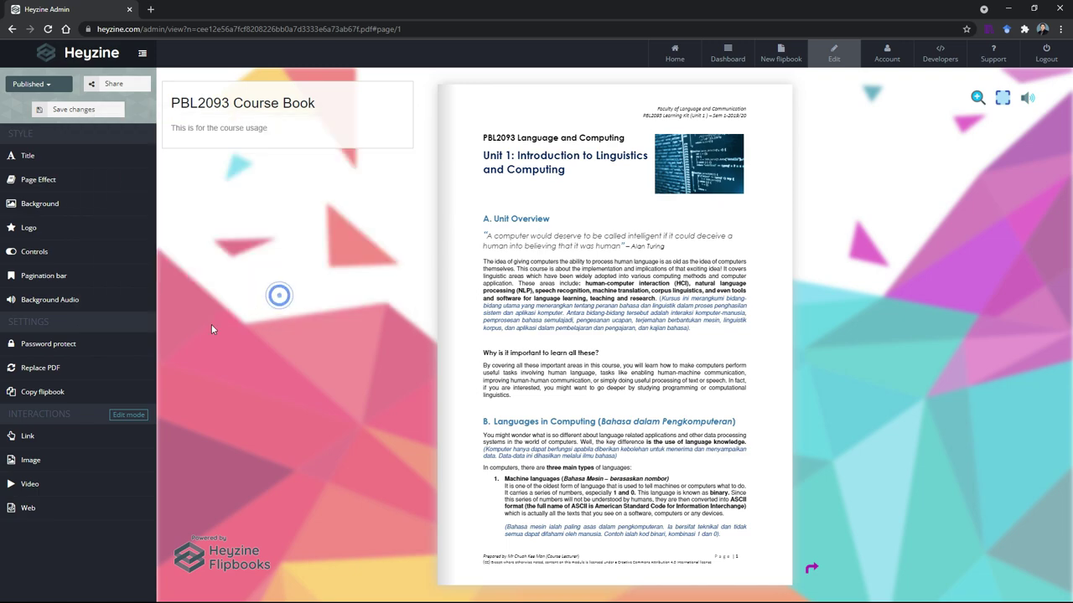
Read the plan requirements for replacing the flipbook's content with a new PDF, and close the notice
click(53, 375)
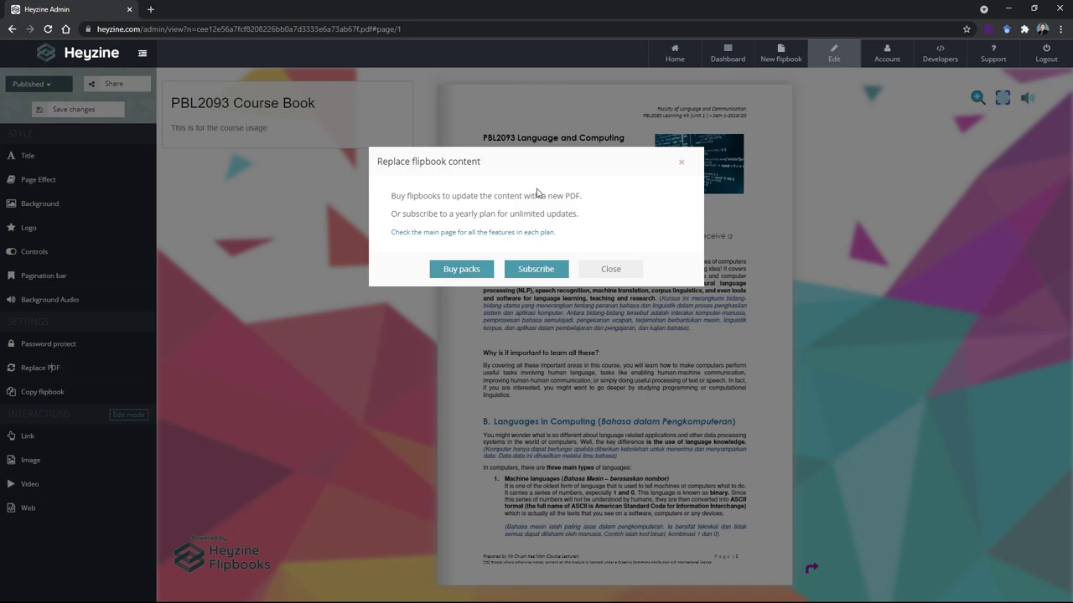
drag(420, 194, 600, 201)
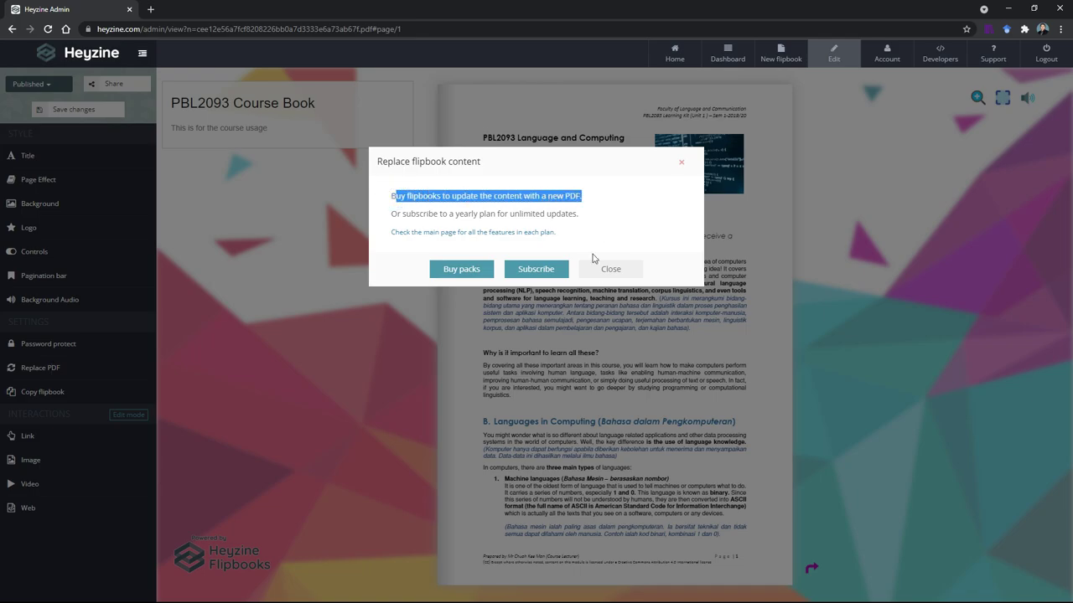
click(618, 268)
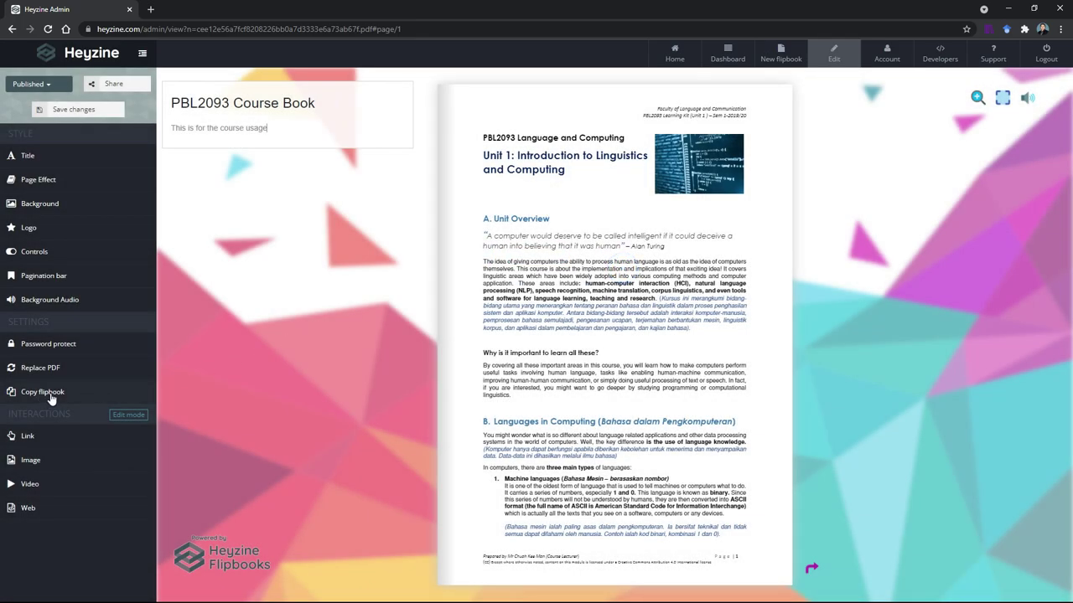
Examine the options for copying styles and the access list from another flipbook, and close without applying
click(51, 394)
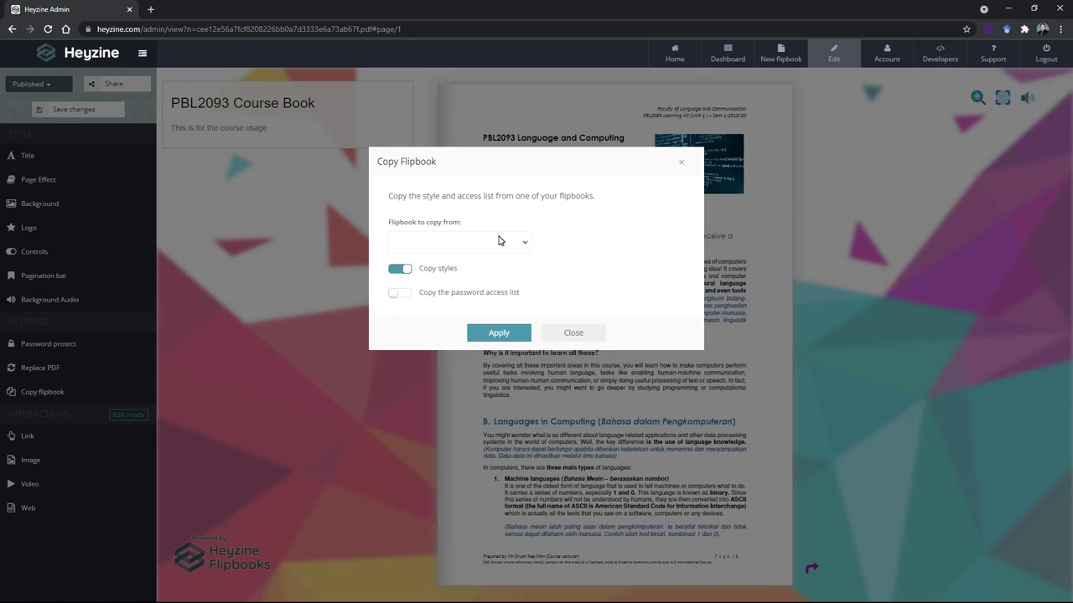
click(498, 241)
click(658, 279)
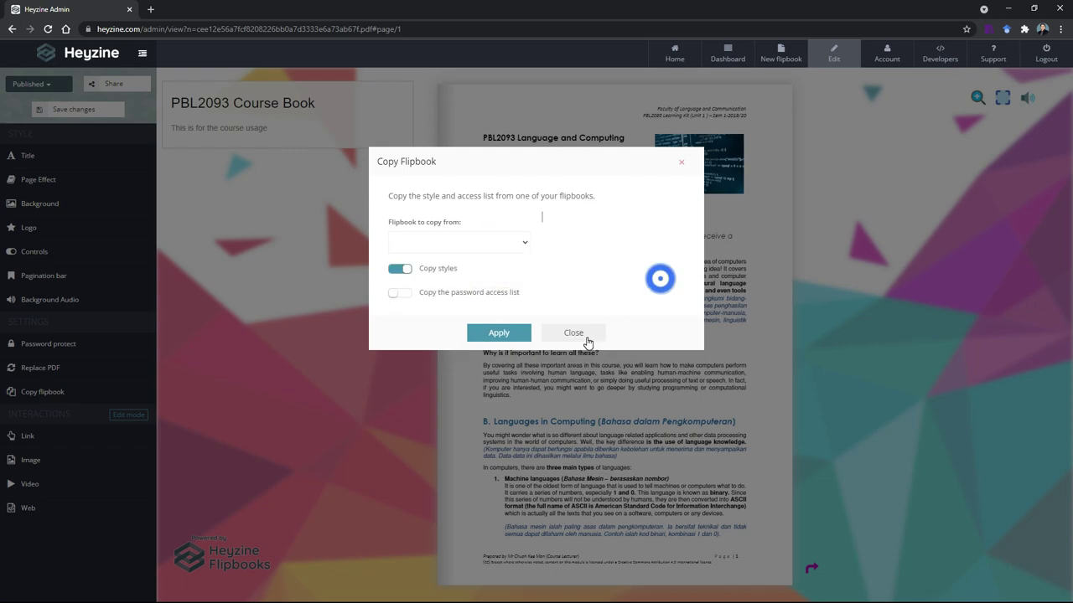
click(576, 335)
Add a link area over the Alan Turing quote under Unit Overview and set its click action to go to page 1
click(128, 415)
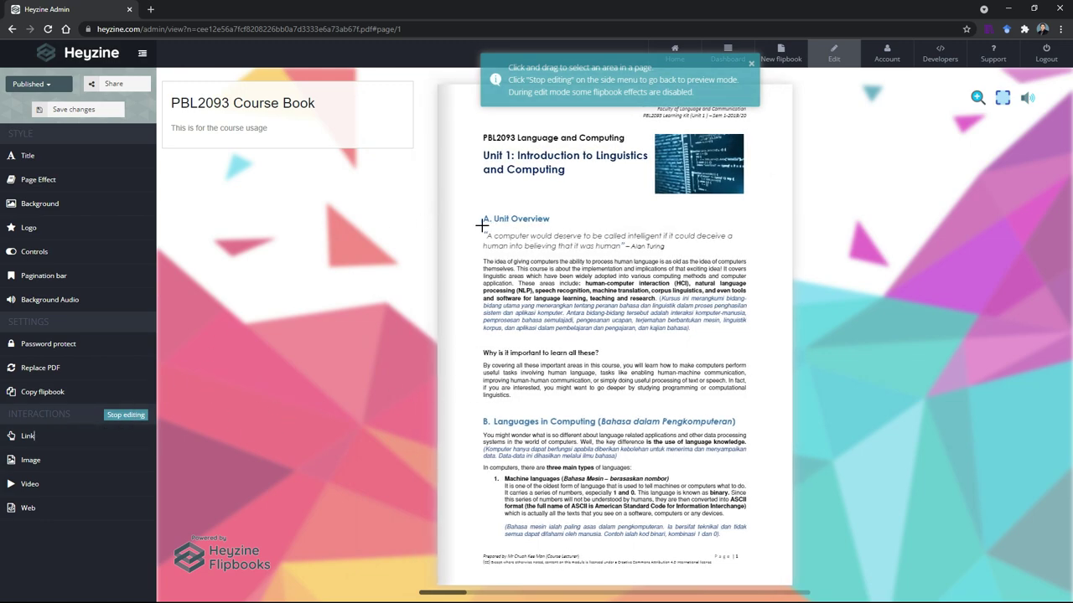
drag(481, 227, 747, 256)
click(137, 170)
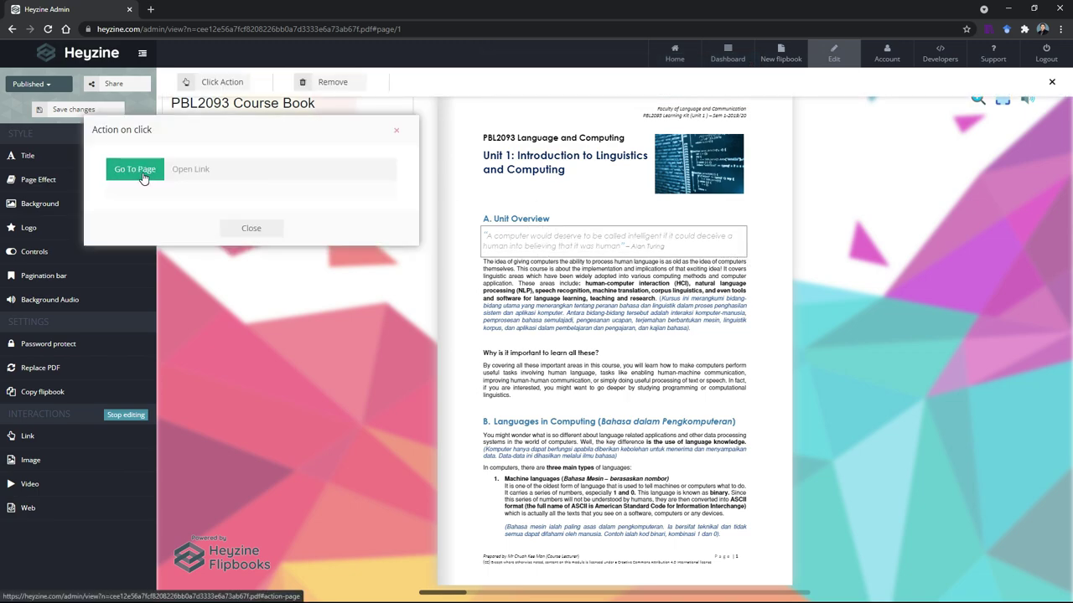
click(152, 216)
click(158, 266)
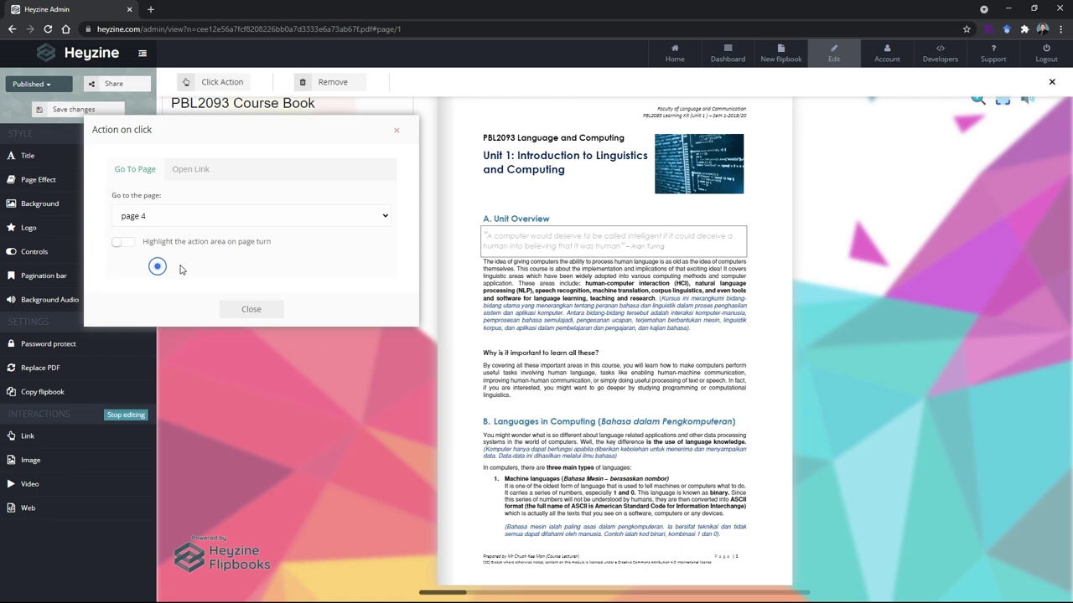
click(200, 218)
click(173, 239)
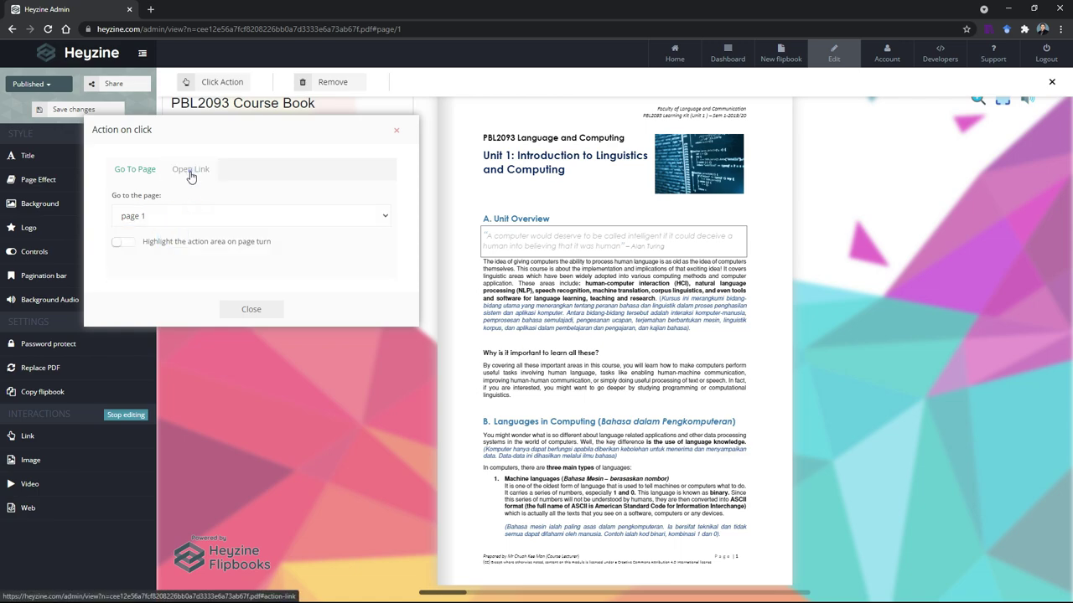
click(191, 168)
click(175, 217)
text(https://wikipedia.com)
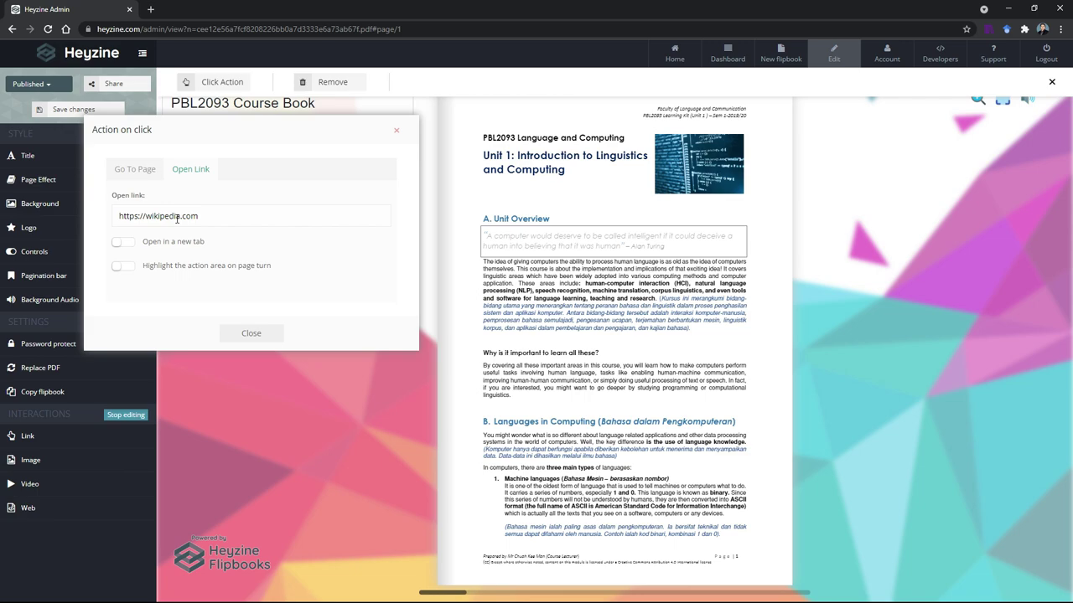
click(123, 242)
click(123, 265)
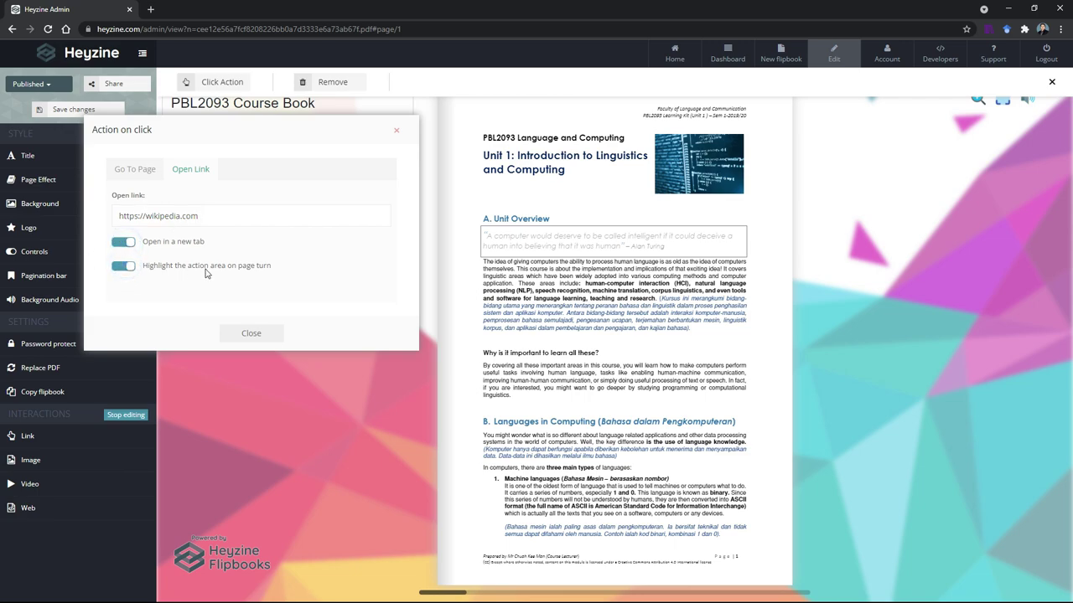
click(252, 333)
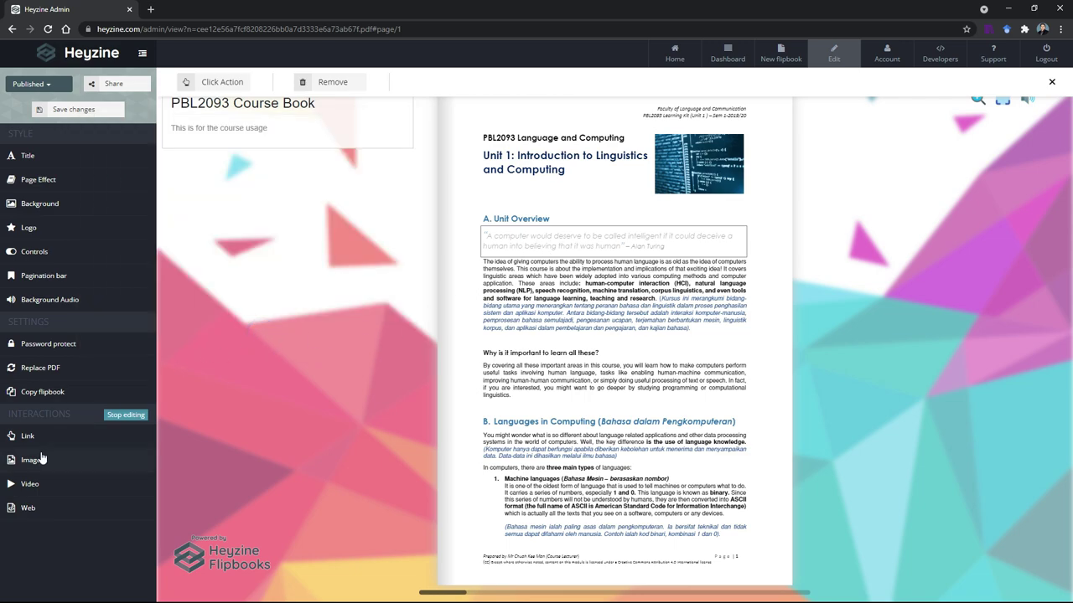
Add an image area on page 1 using the uploaded typewriter image, and move it beside the "Why is it important to learn all these?" section
click(34, 461)
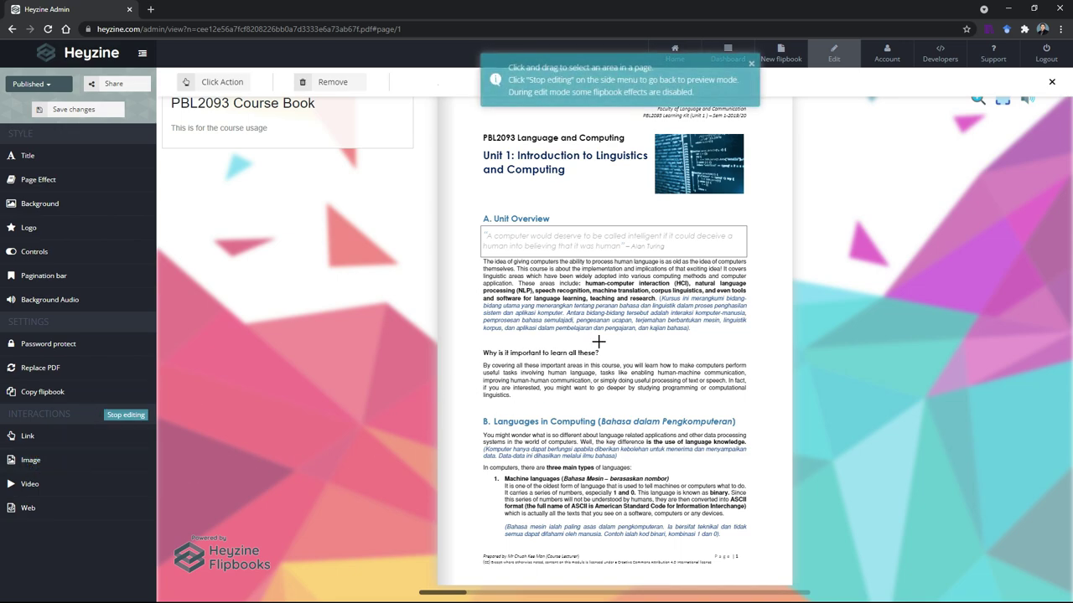
drag(656, 132, 754, 201)
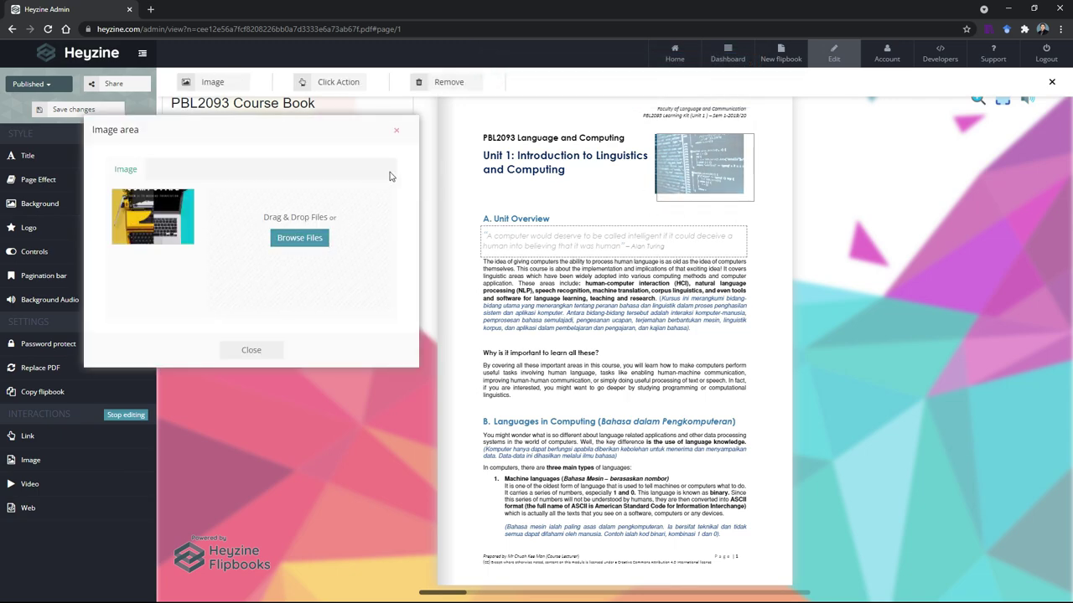
click(154, 216)
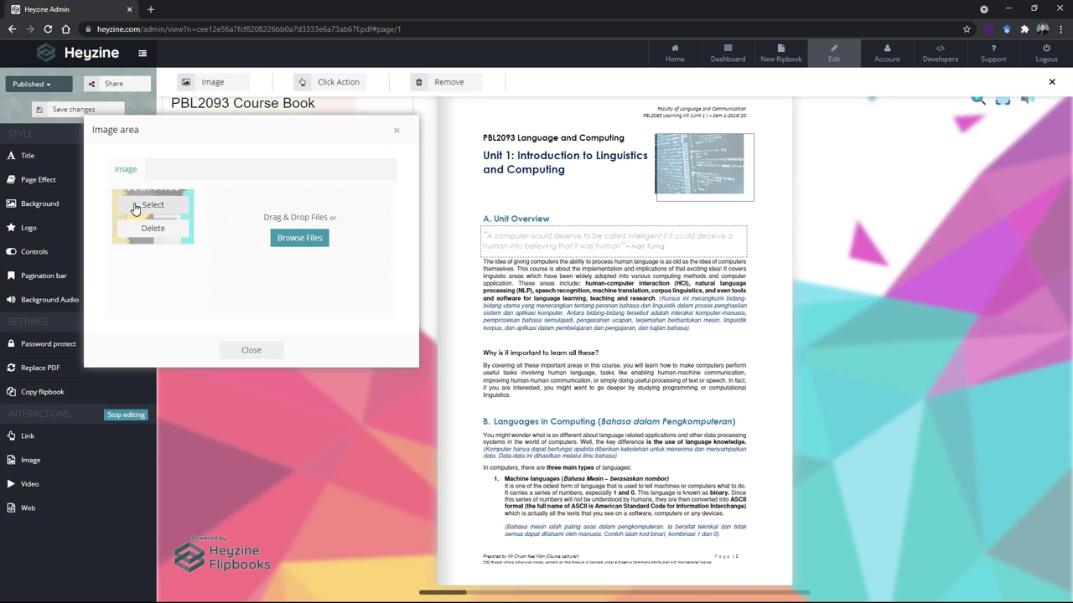
drag(670, 164, 666, 369)
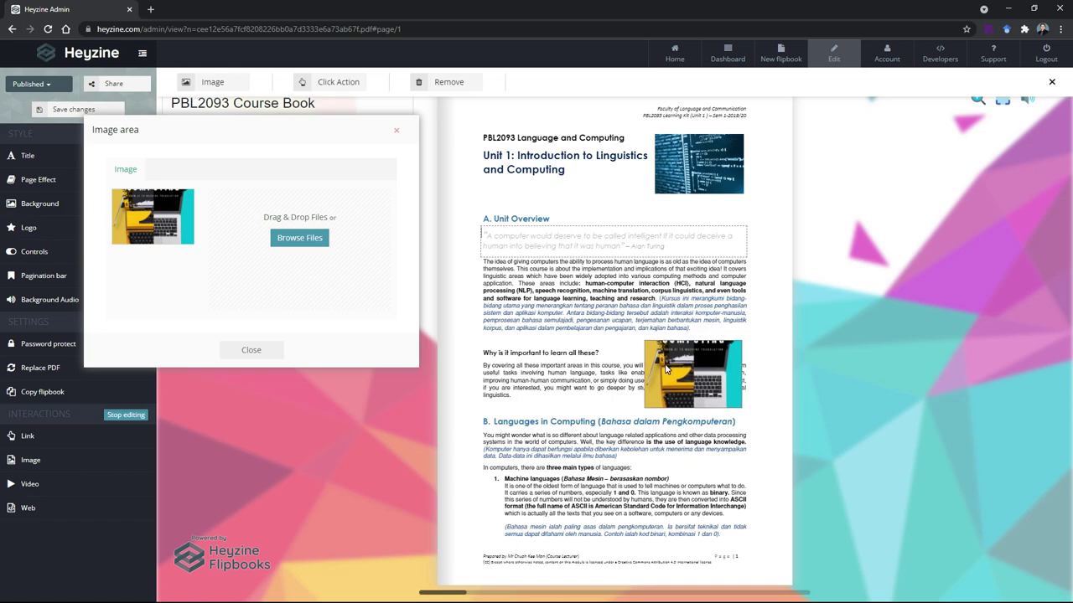
click(247, 356)
drag(709, 397, 731, 347)
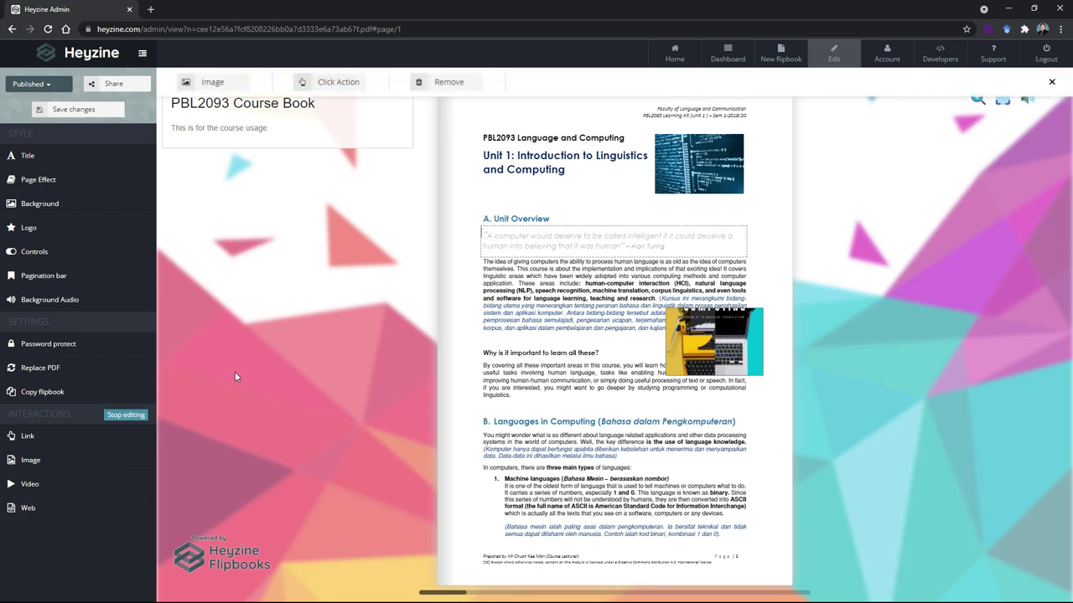
Check the typewriter image's click action and image settings, and remove the image from page 1
click(323, 81)
click(135, 170)
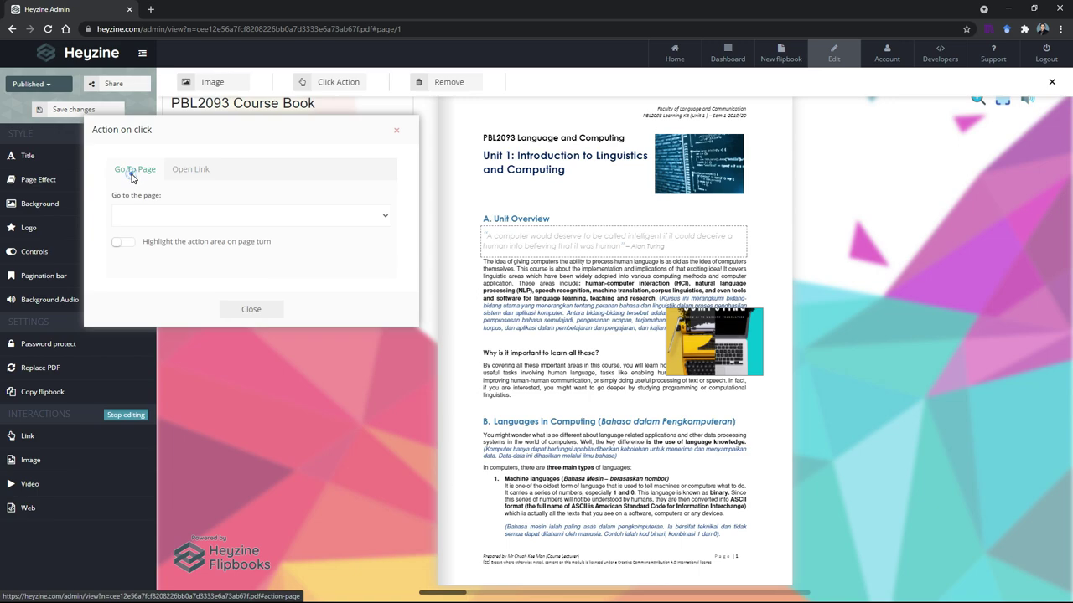
click(190, 169)
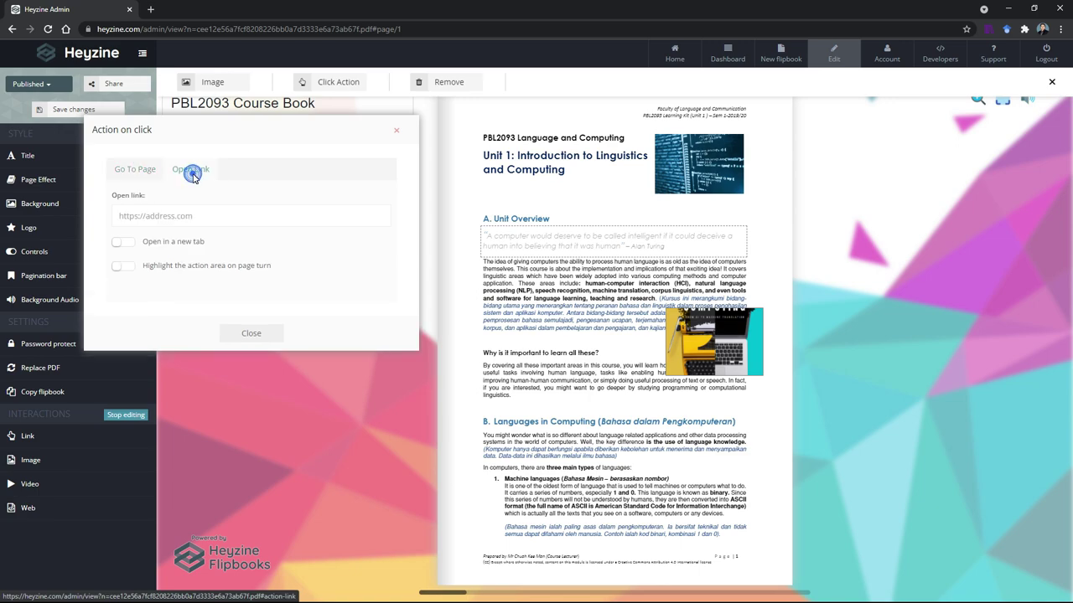
click(393, 133)
click(212, 81)
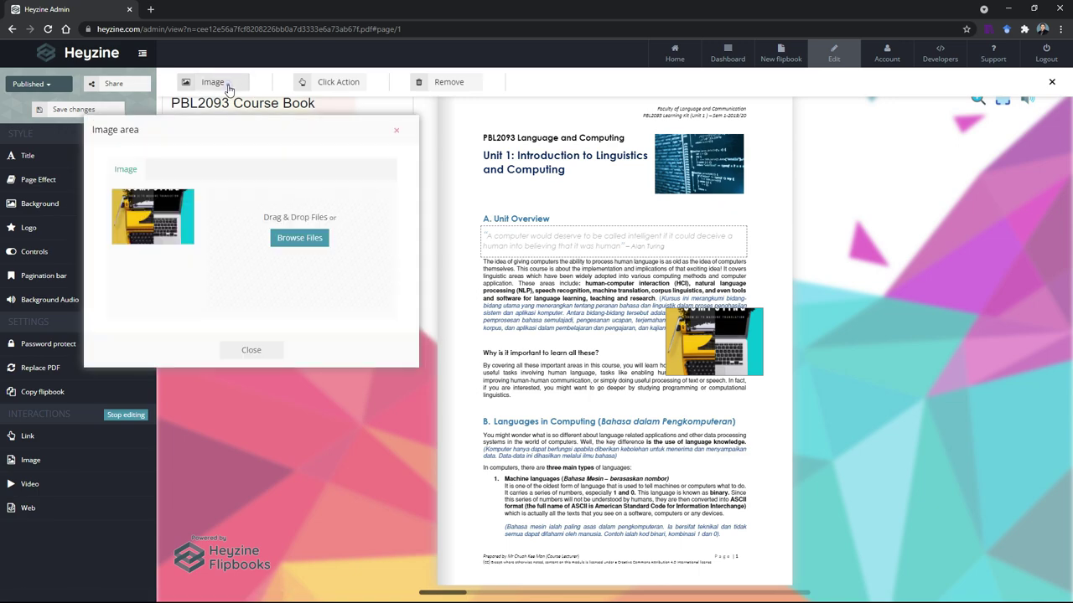
click(397, 123)
click(447, 84)
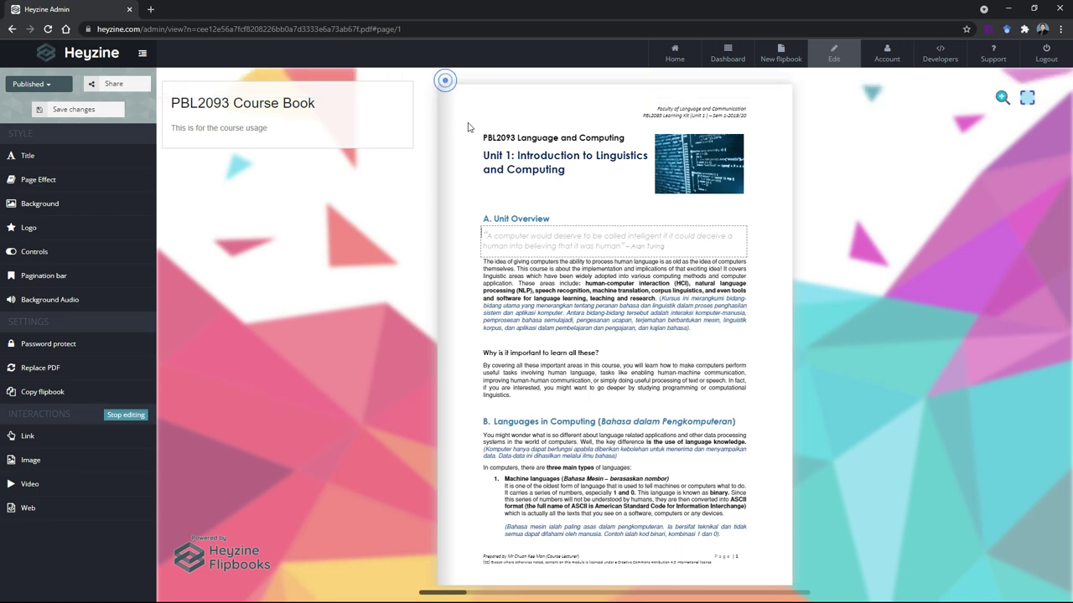
click(38, 485)
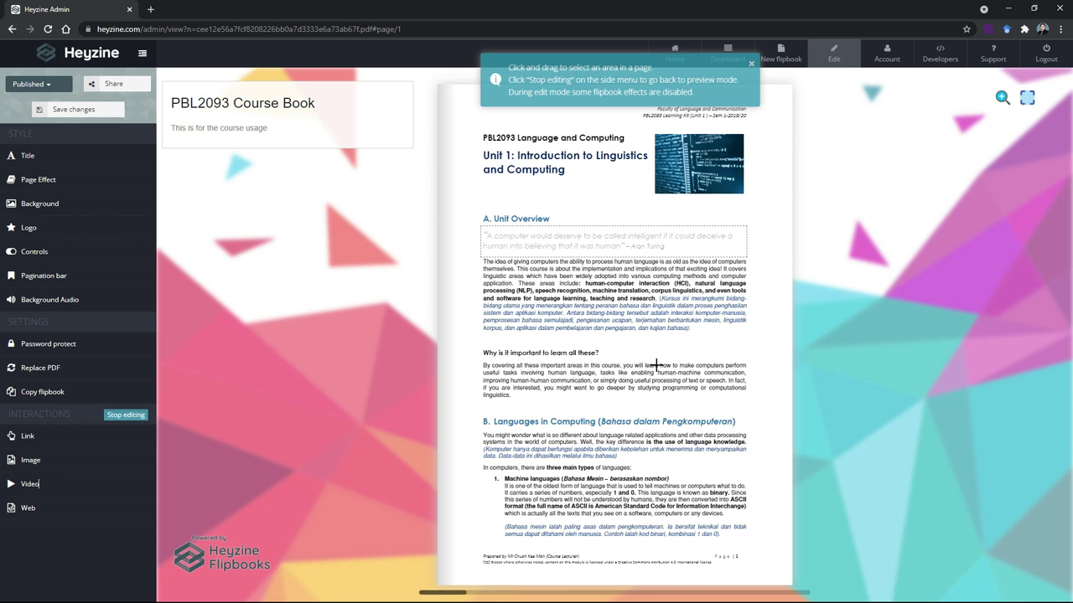
click(657, 365)
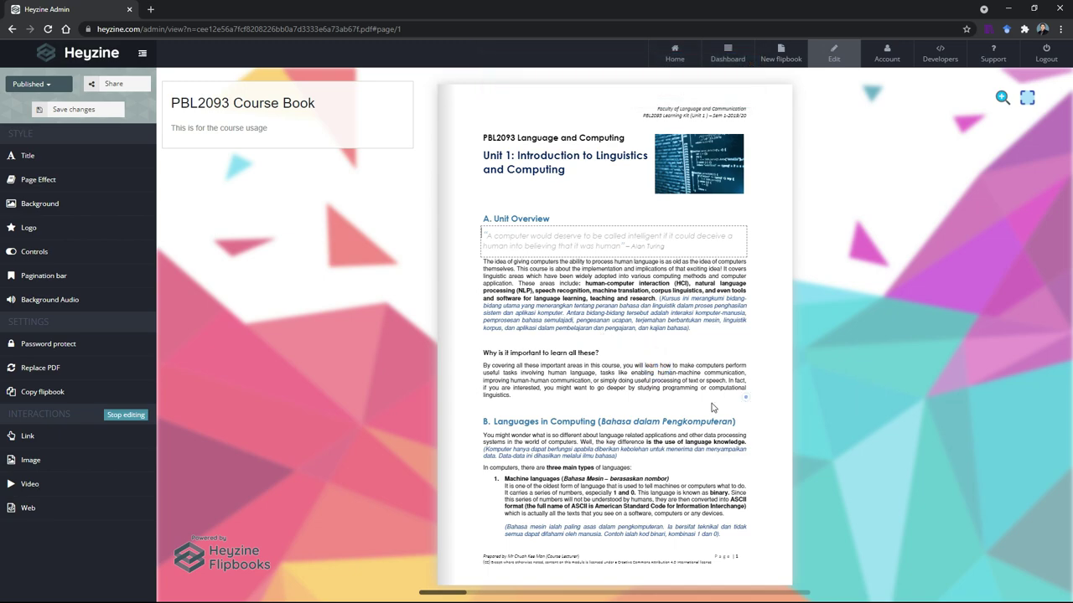
click(798, 338)
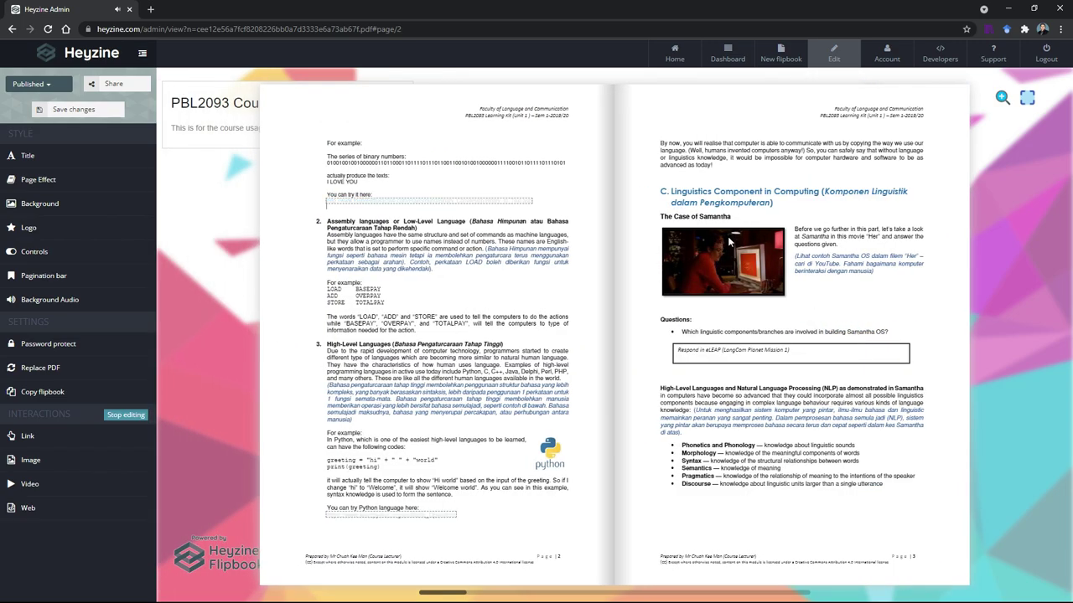
click(34, 486)
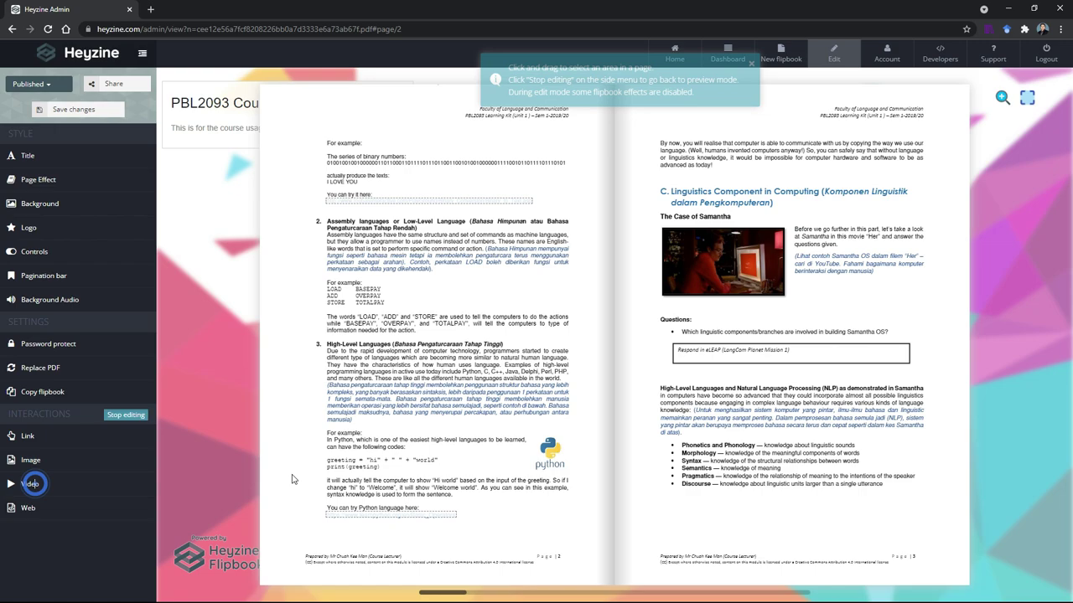
drag(661, 222, 787, 302)
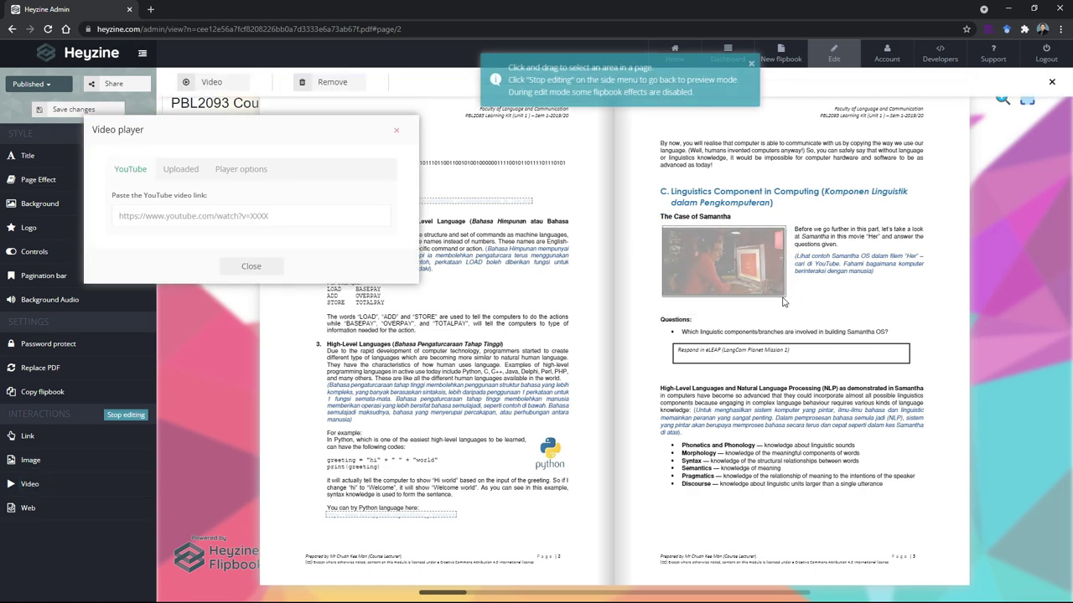
click(168, 216)
text(https://www.youtube.com/watch?v=GV01B5kVsC0)
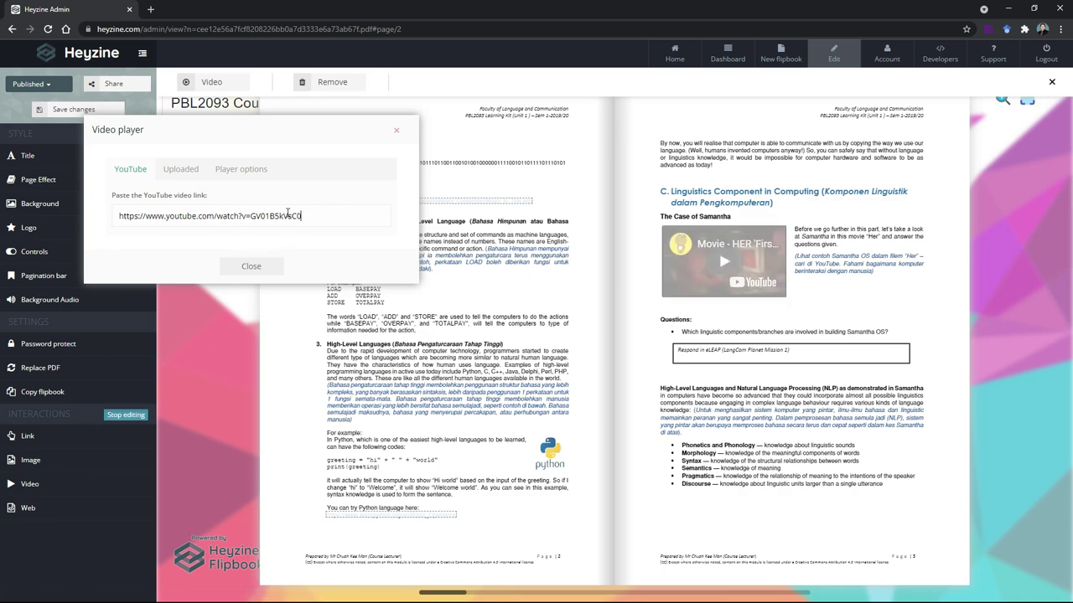
Examine the video's upload source and player options, and close the video settings
click(180, 168)
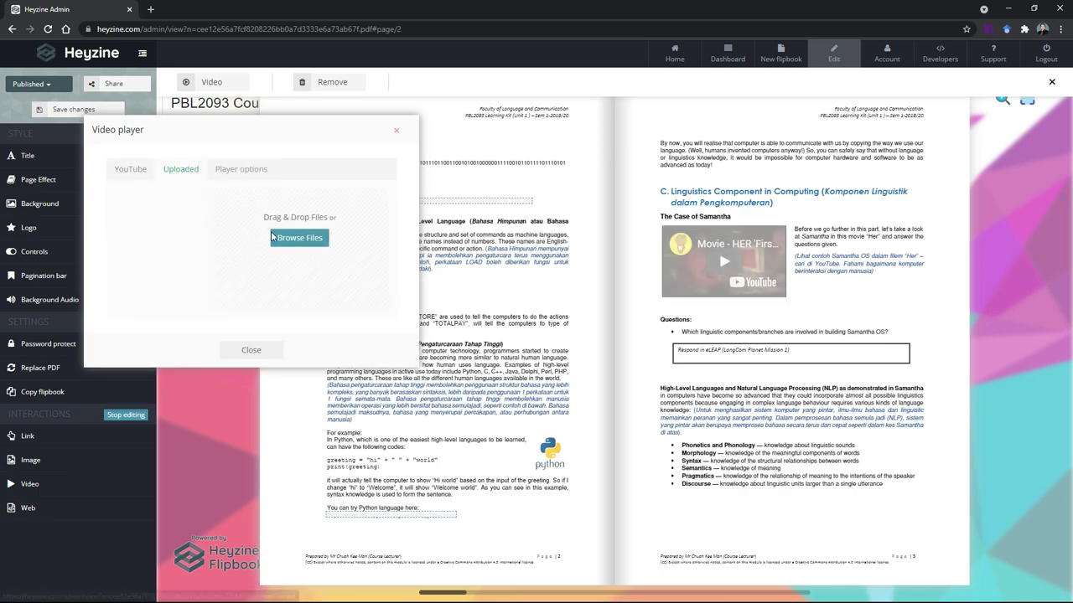
click(241, 169)
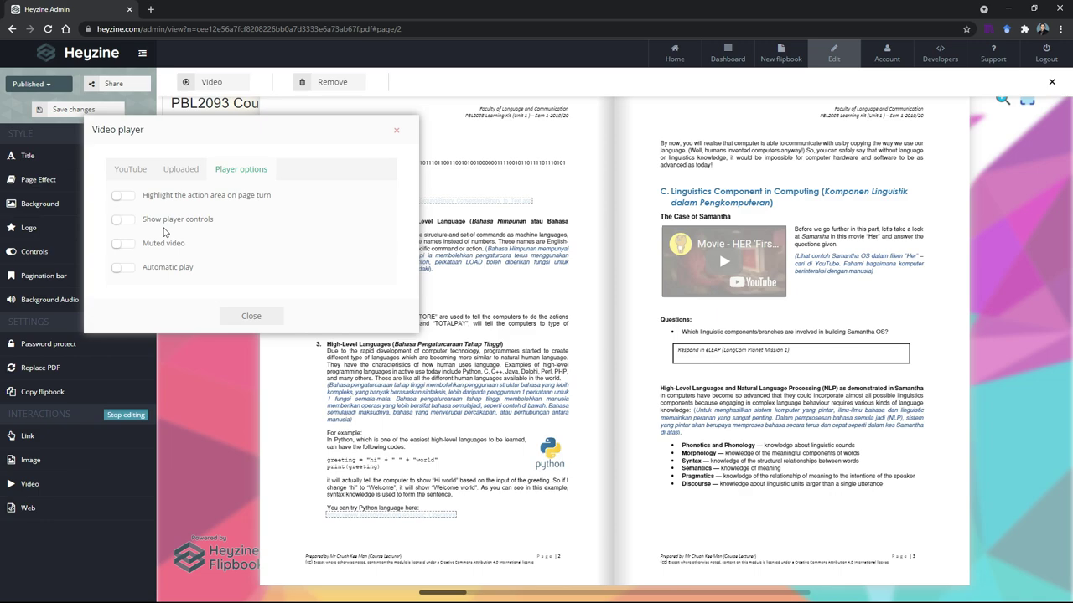
click(212, 199)
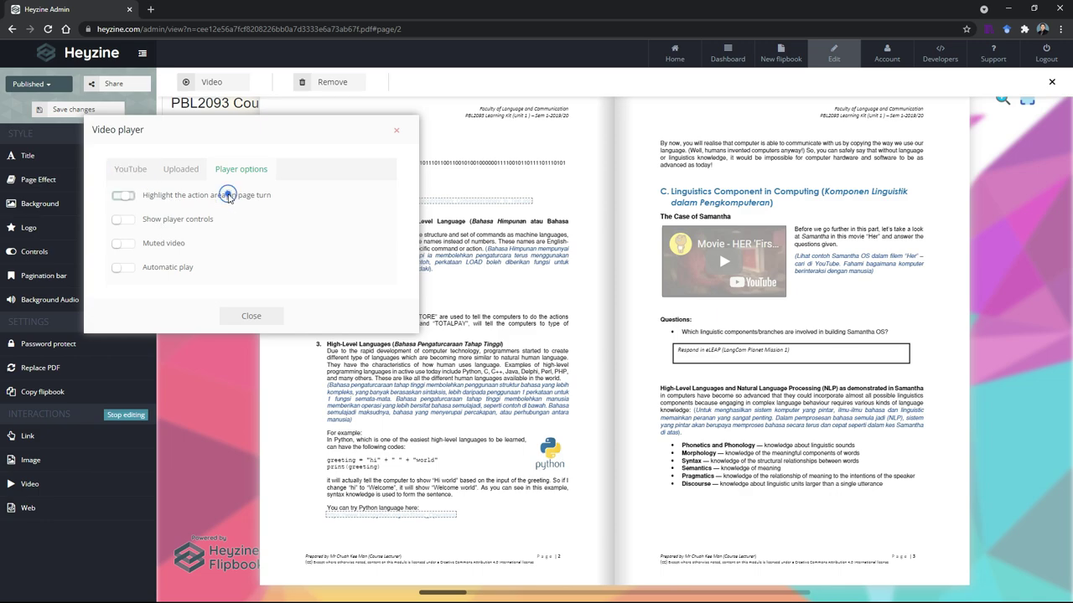
click(148, 198)
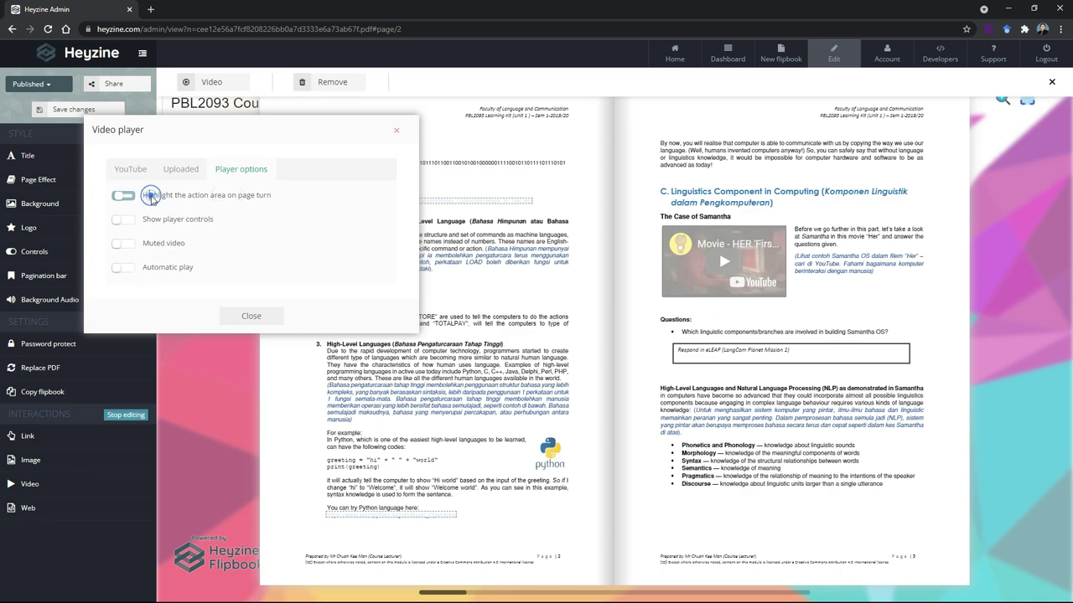
click(131, 169)
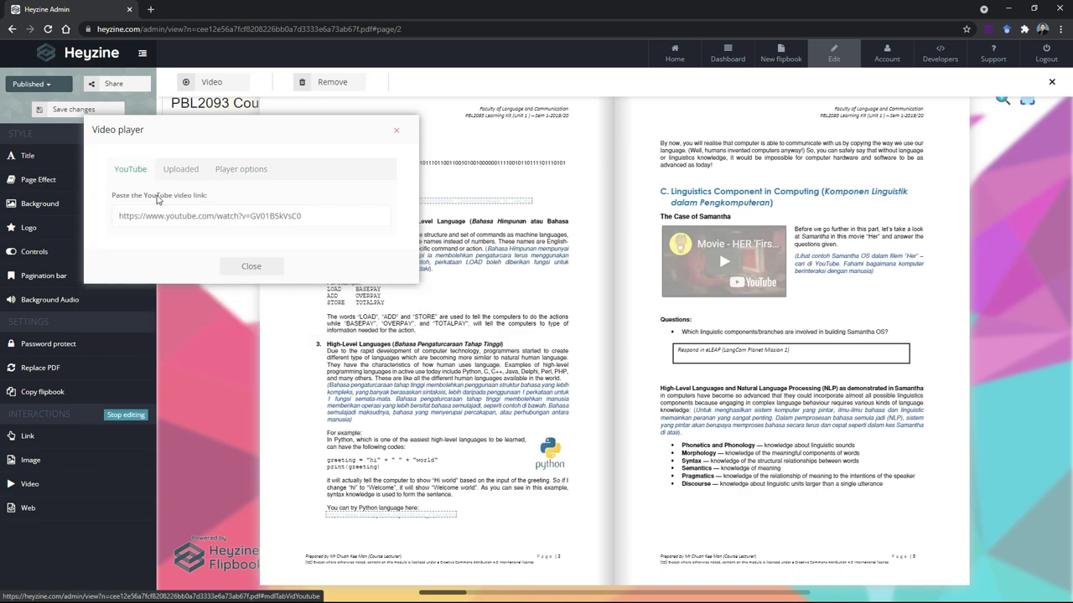
click(251, 270)
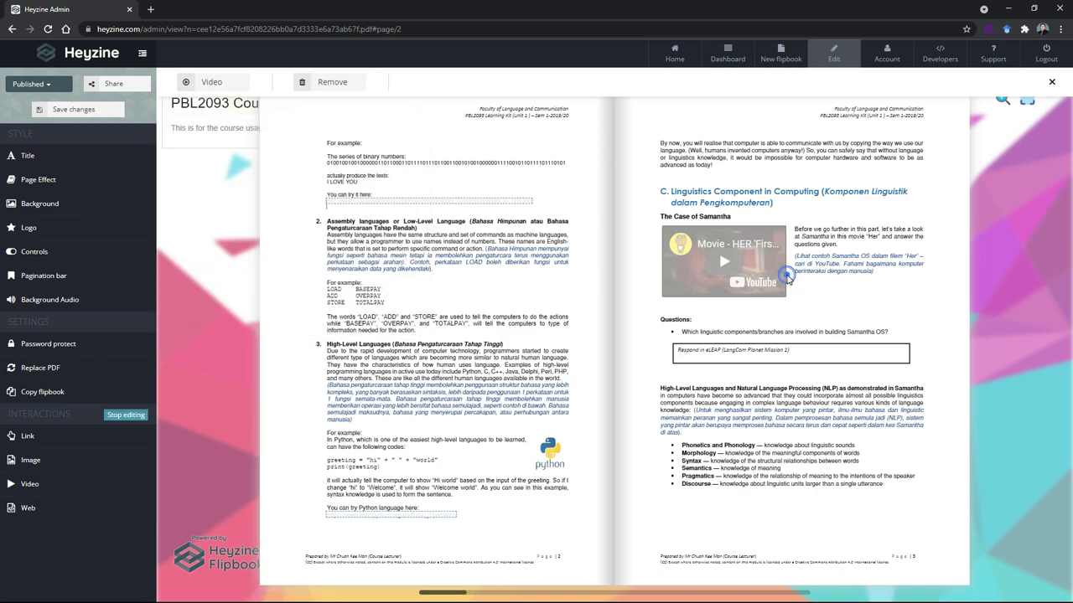
click(207, 84)
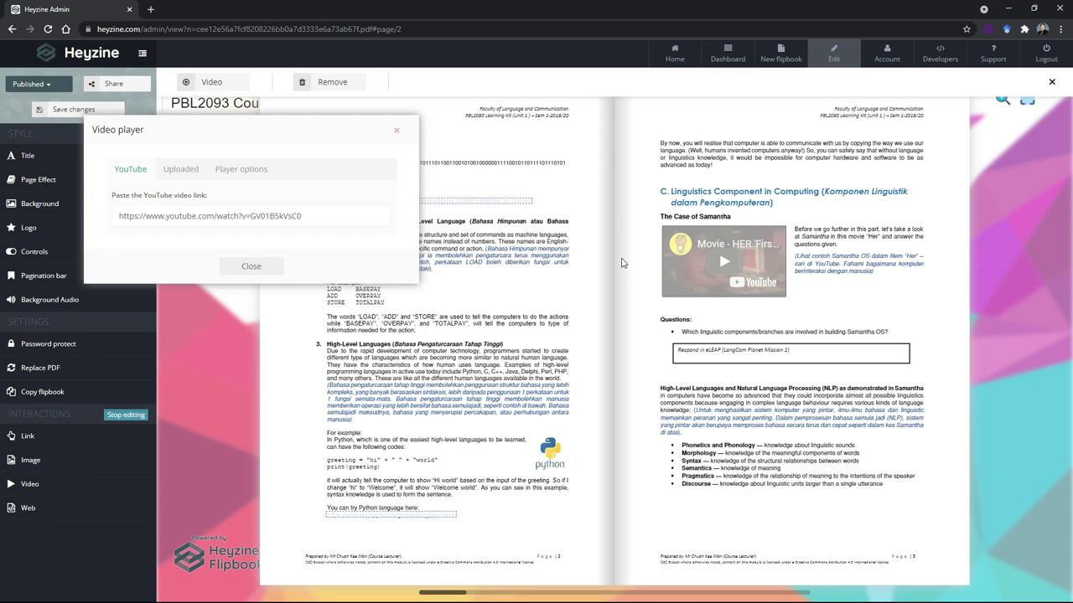
click(252, 265)
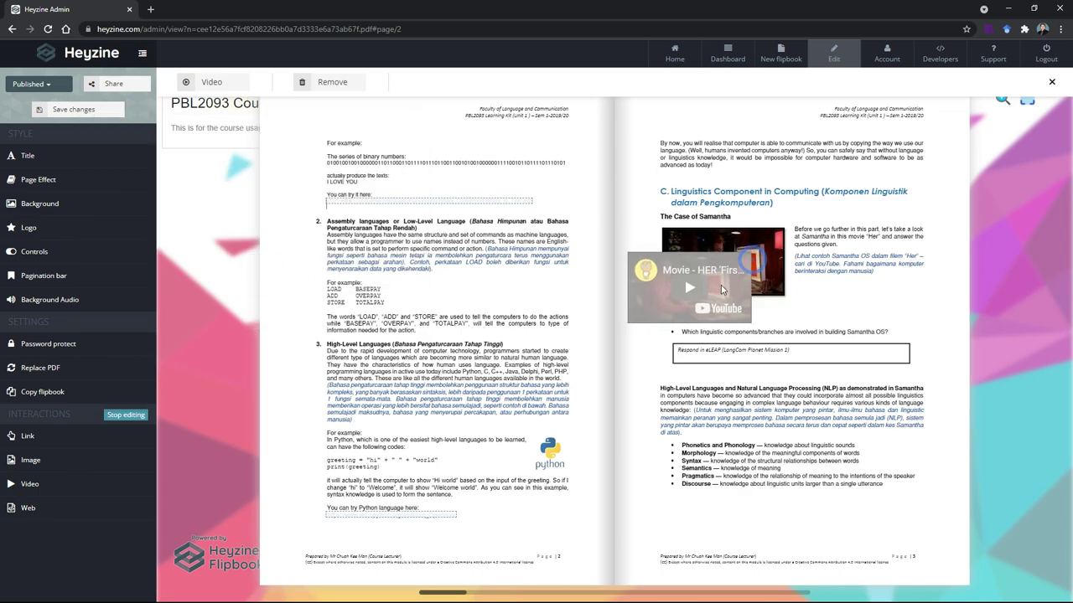
Reposition and resize the YouTube video so that it covers the Samantha picture on page 3
click(772, 274)
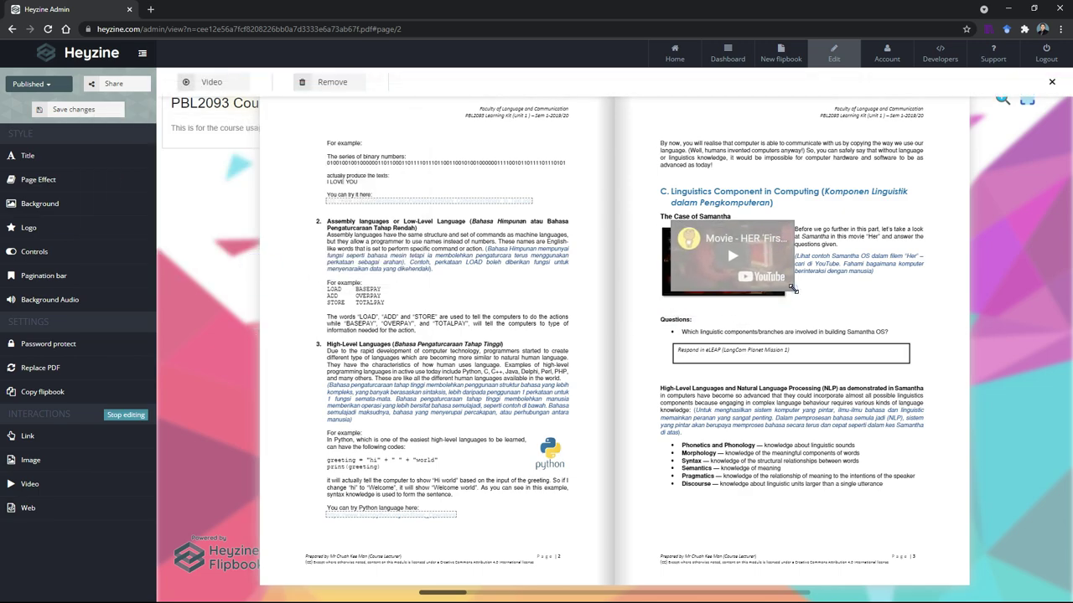
drag(792, 288, 808, 312)
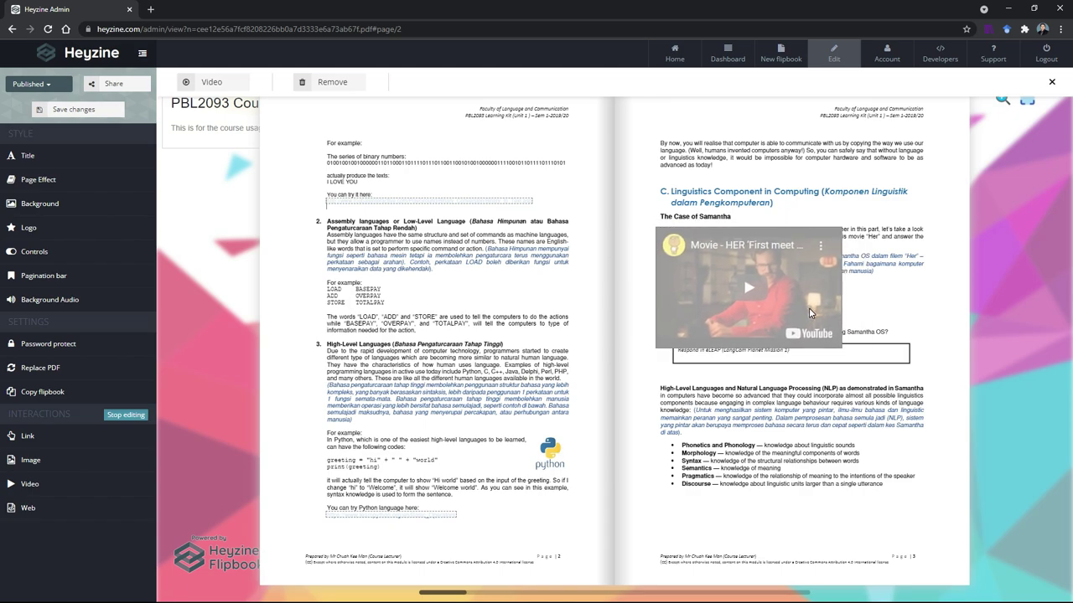
drag(840, 346, 790, 304)
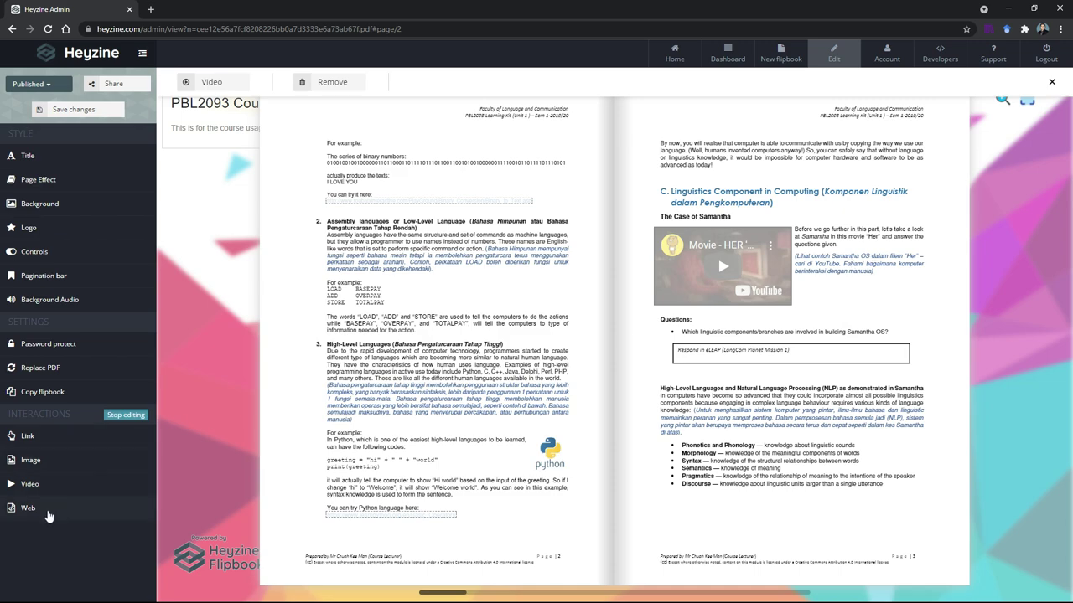
Add a web area over the answer box under the Samantha question on page 3, and check its web options
click(47, 511)
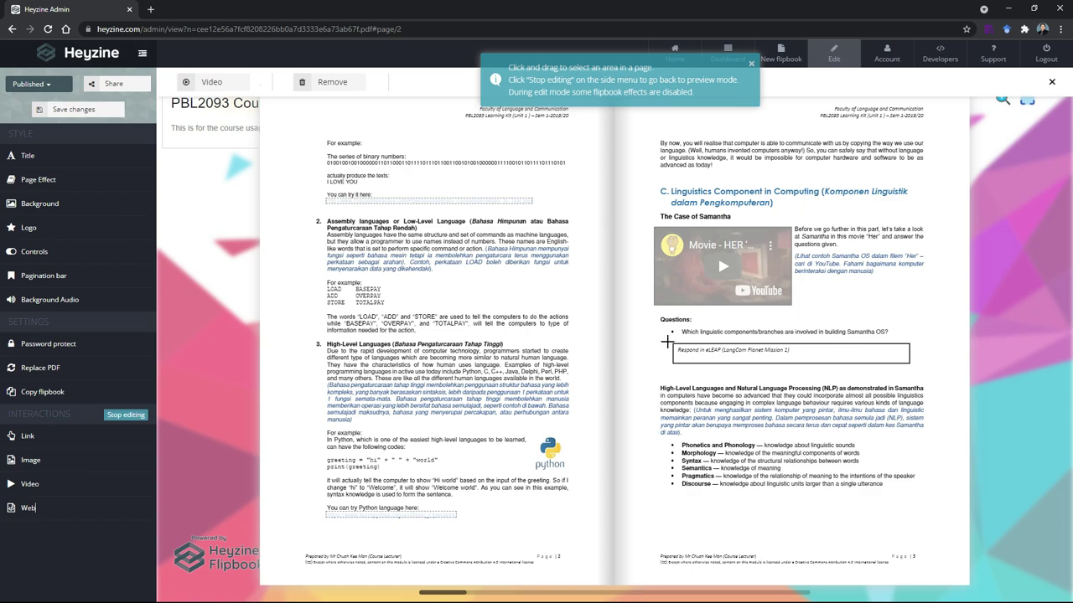
drag(668, 340, 924, 378)
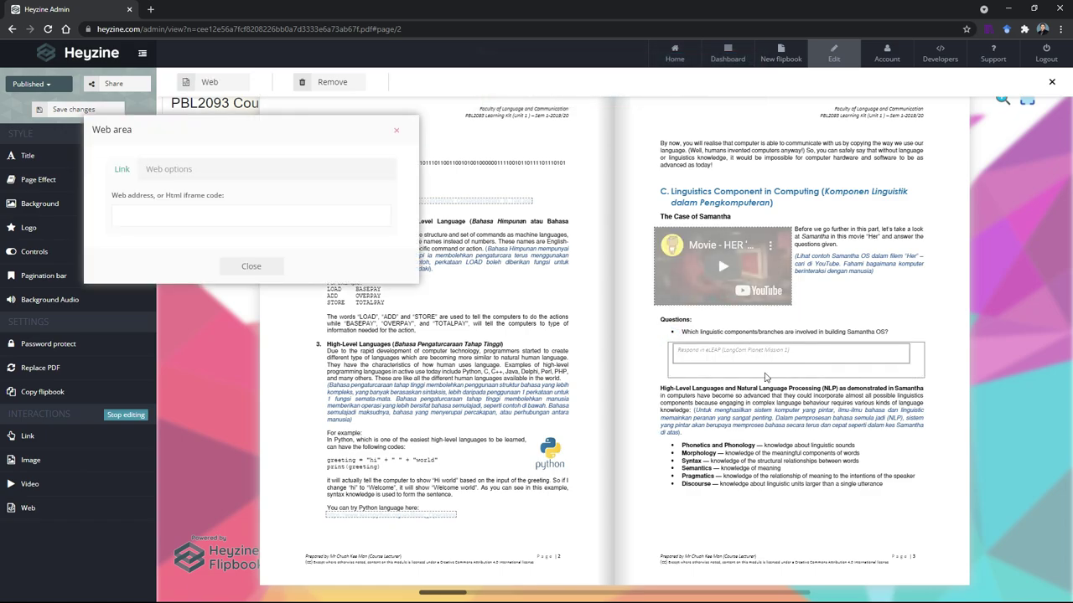
click(168, 169)
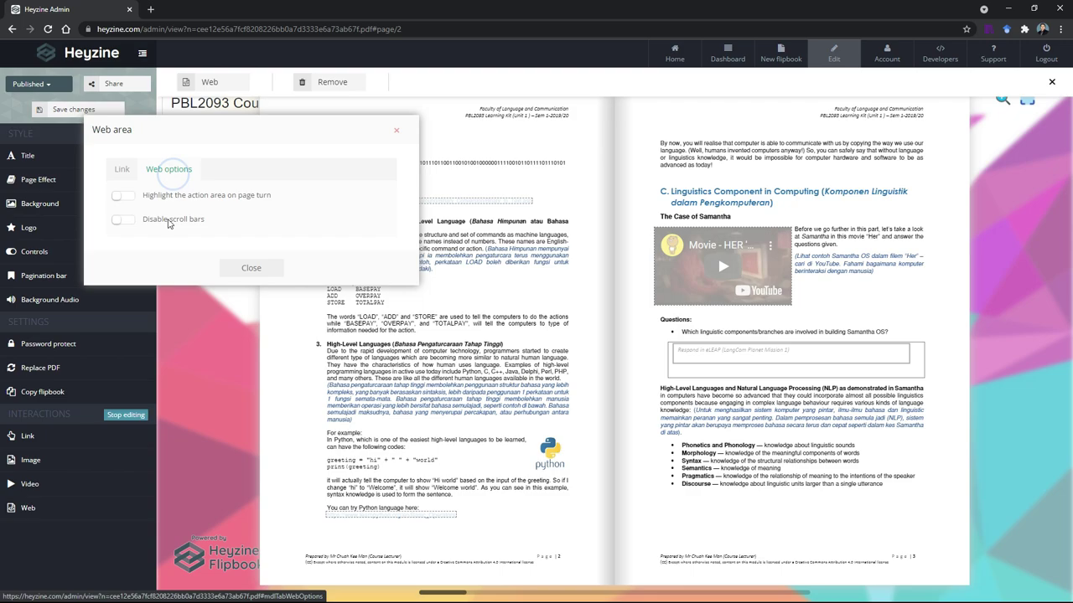
click(122, 169)
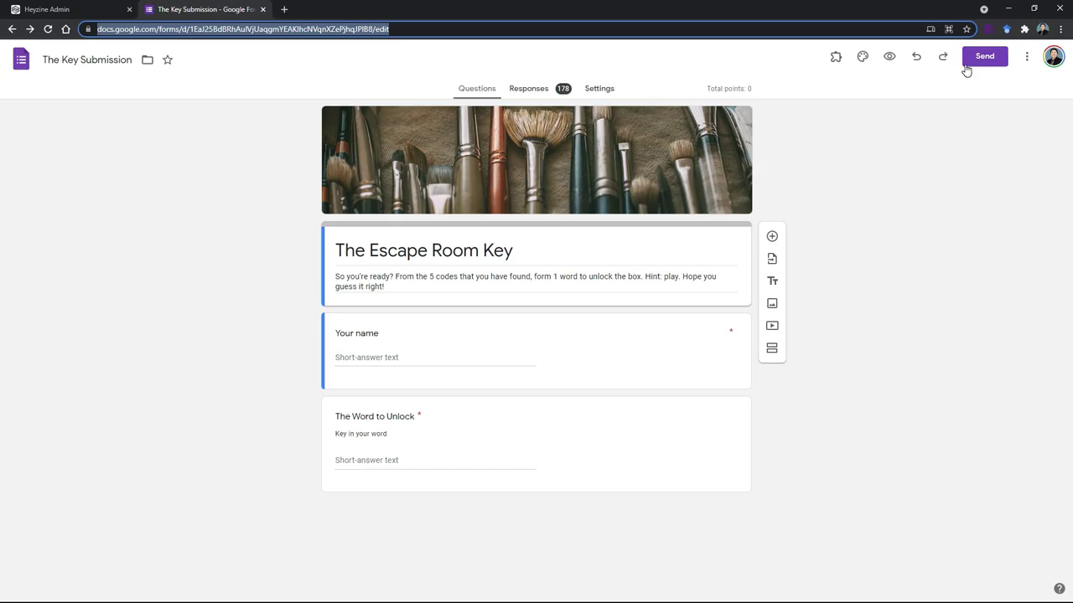
Switch to the Google Form "The Key Submission" and copy its embed HTML code at 640 by 614 px
click(979, 59)
click(540, 140)
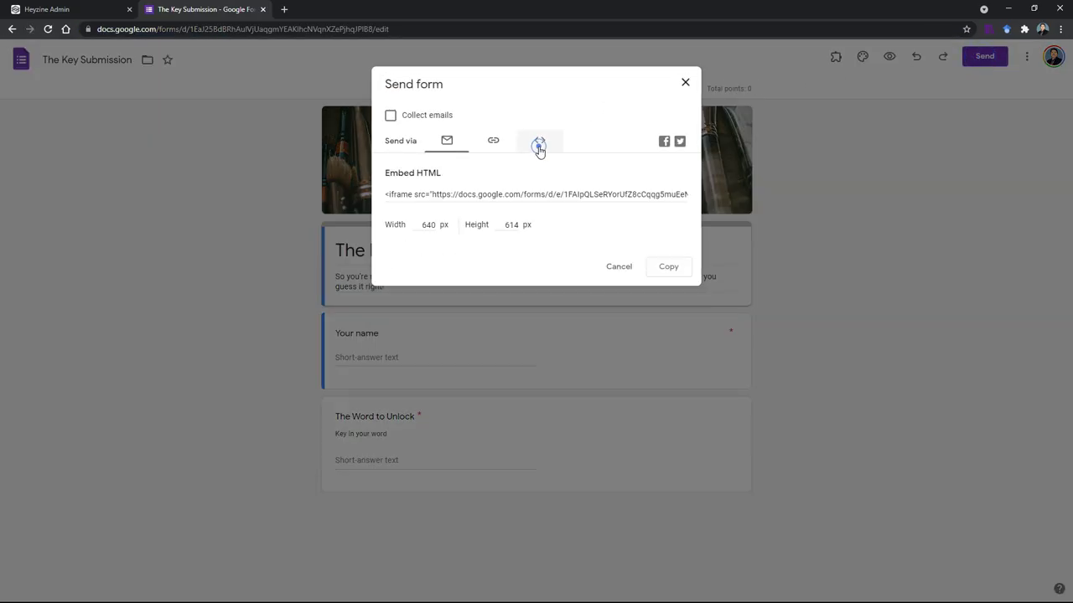
click(487, 195)
right_click(486, 196)
click(529, 199)
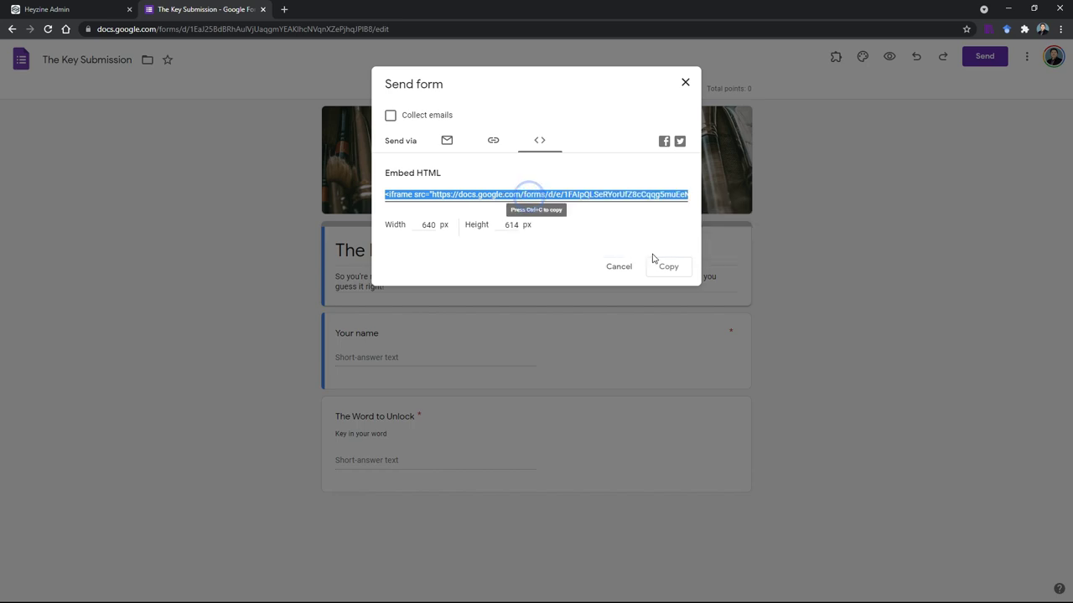
click(667, 265)
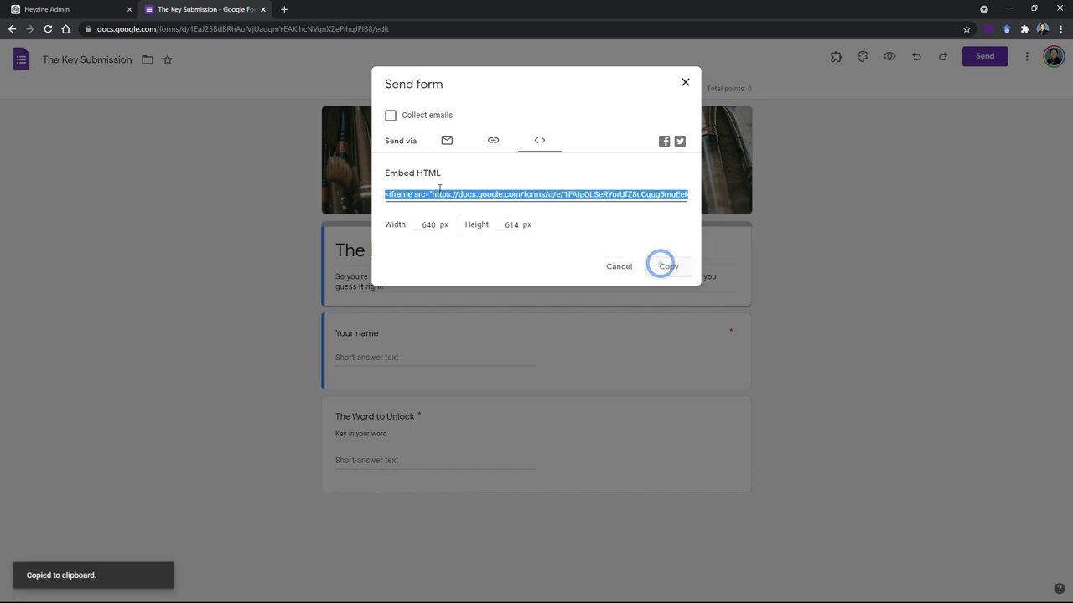
Back in Heyzine, paste the form's iframe code into the web area and fit the embedded form over the answer box
click(39, 7)
right_click(203, 214)
click(239, 303)
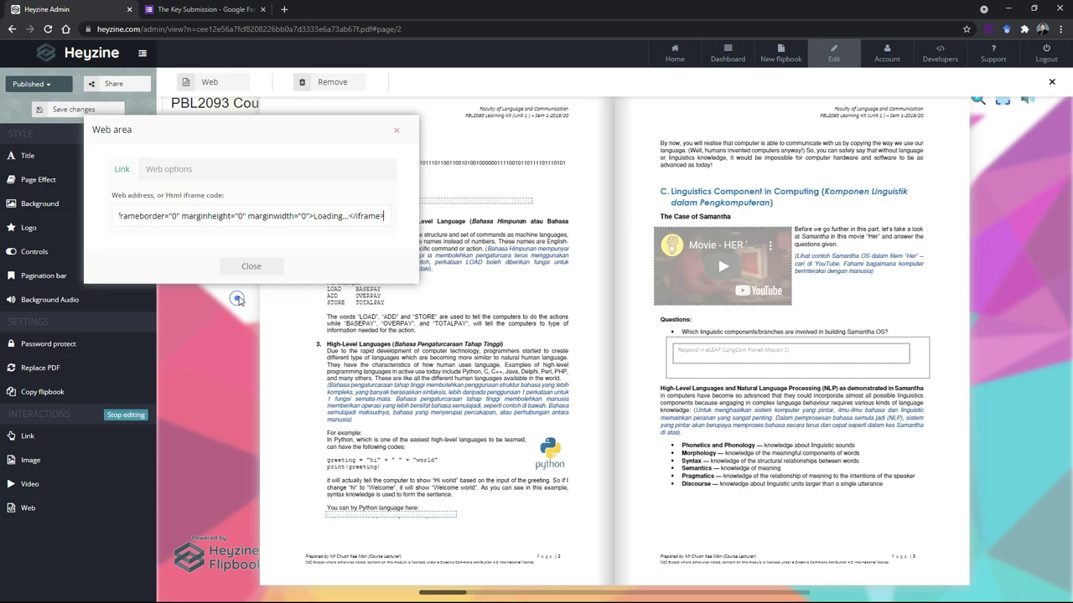
click(244, 265)
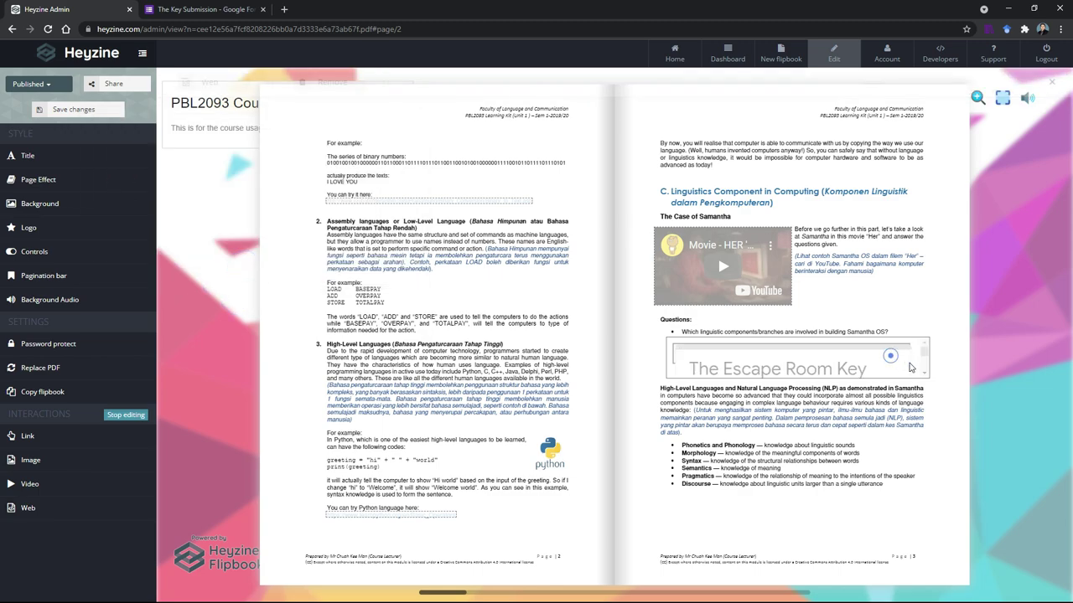
mouse_move(926, 377)
mouse_down()
mouse_move(929, 482)
mouse_move(926, 379)
mouse_up()
mouse_move(849, 374)
mouse_down()
mouse_move(813, 377)
mouse_move(861, 362)
mouse_move(843, 372)
mouse_up()
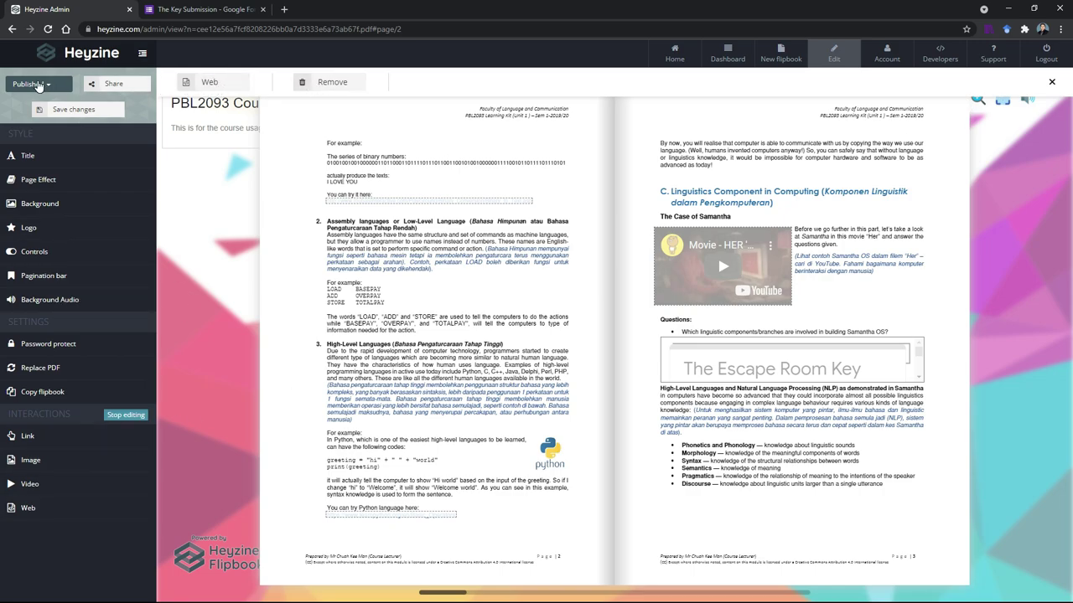
Save the flipbook changes and check the publishing status options
click(57, 116)
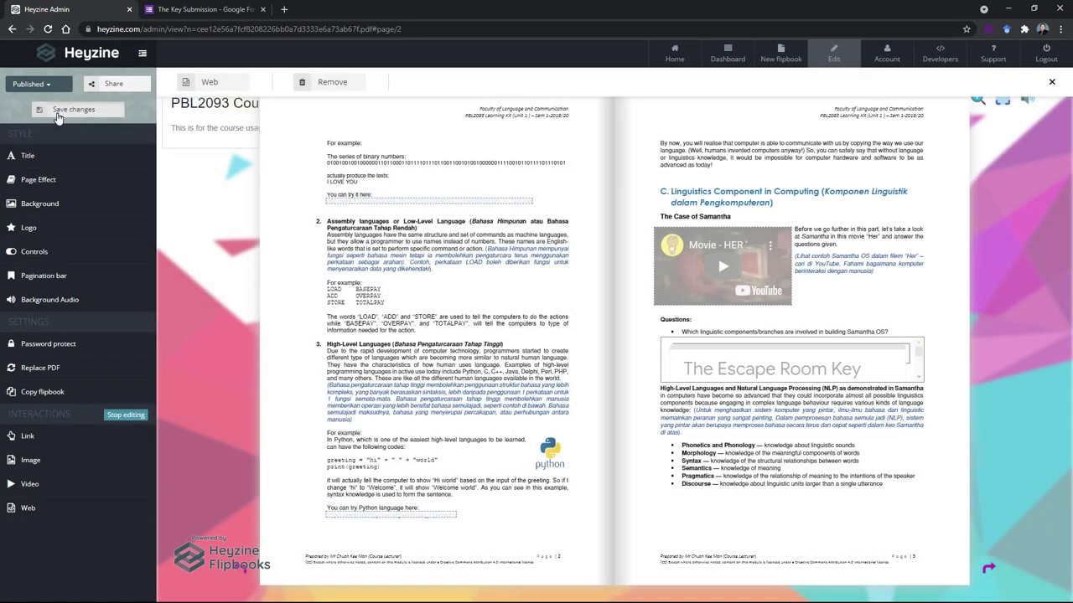
click(32, 88)
click(33, 120)
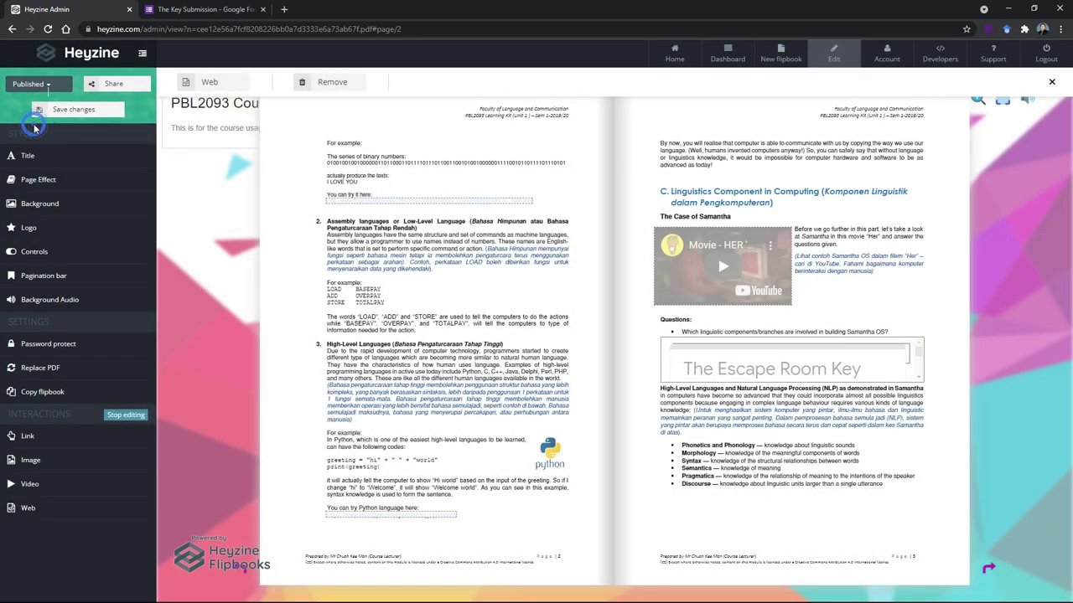
Examine the flipbook's sharing options: email, web embed, social, download, QR code and reader link
click(111, 83)
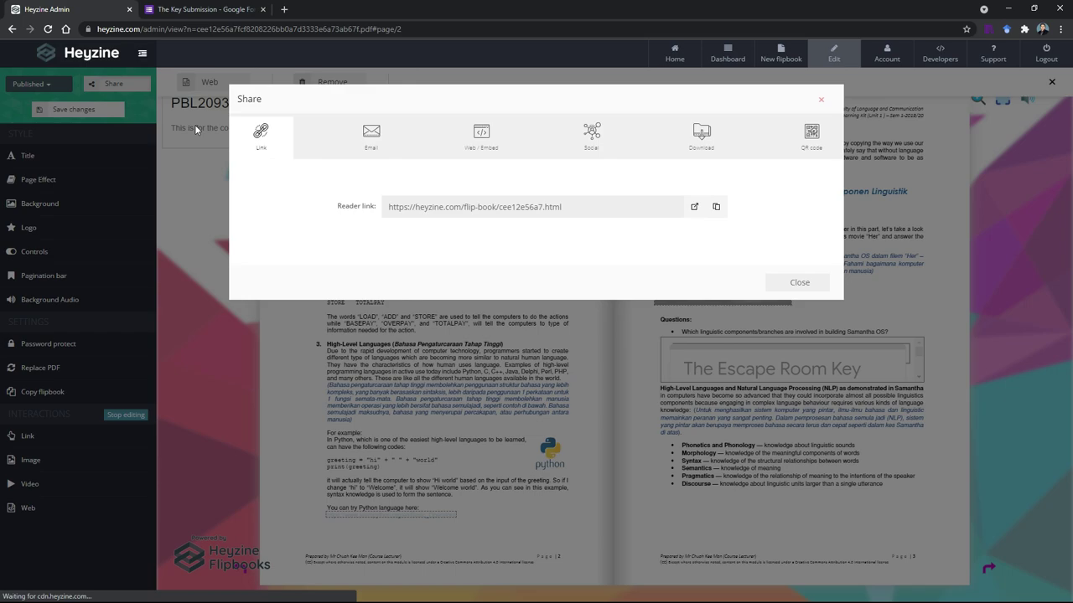
click(347, 140)
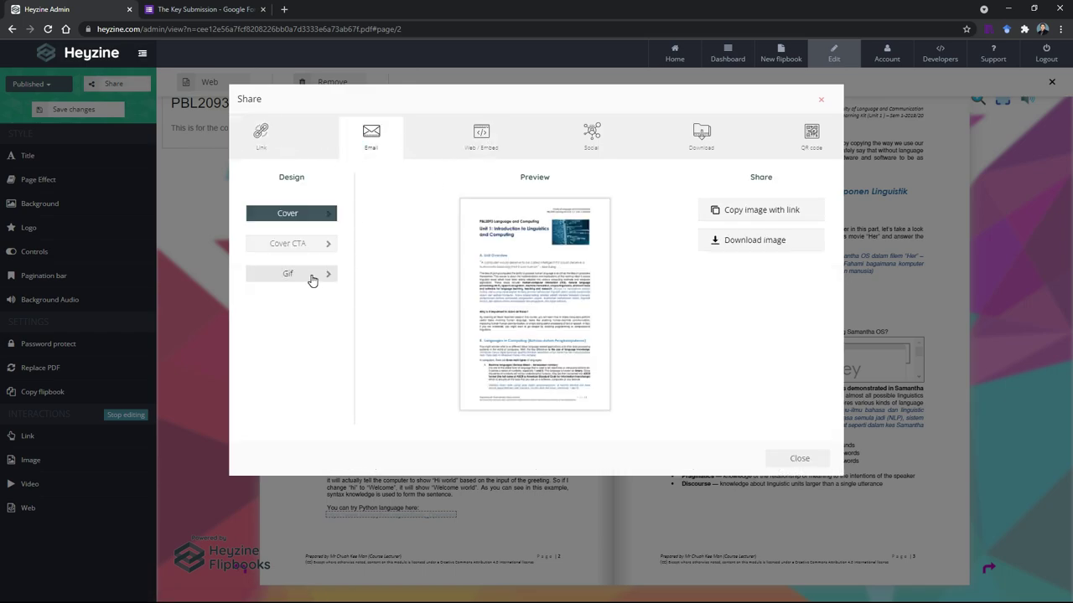
click(491, 148)
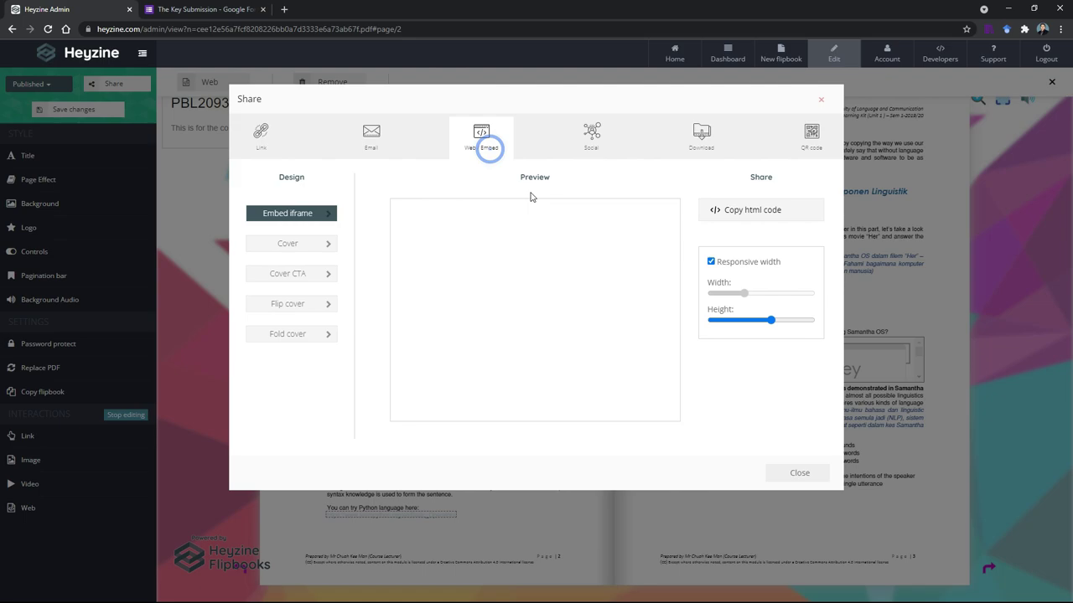
click(589, 140)
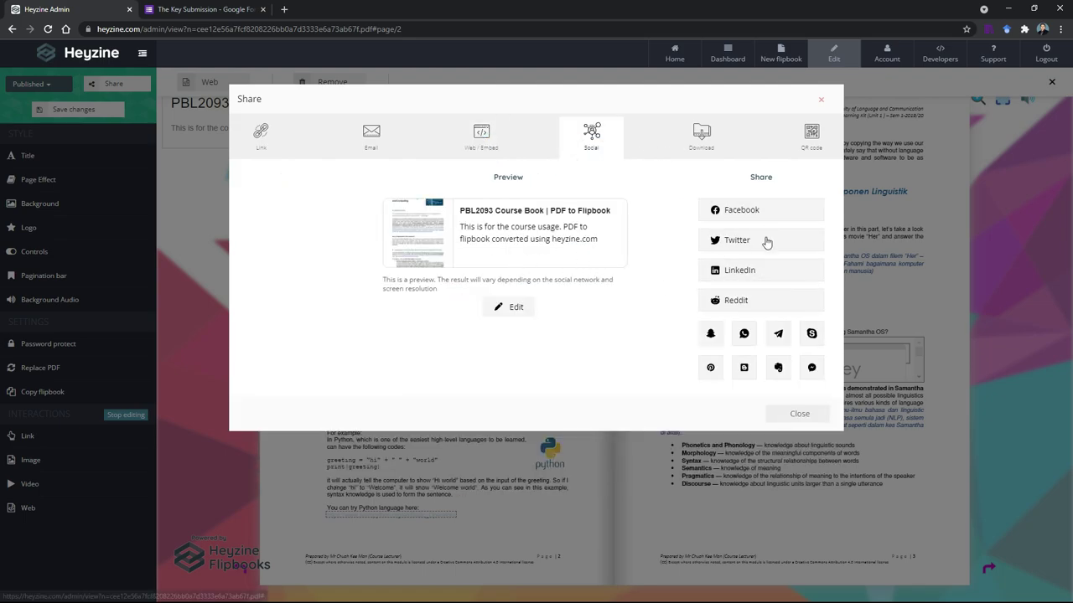
click(698, 141)
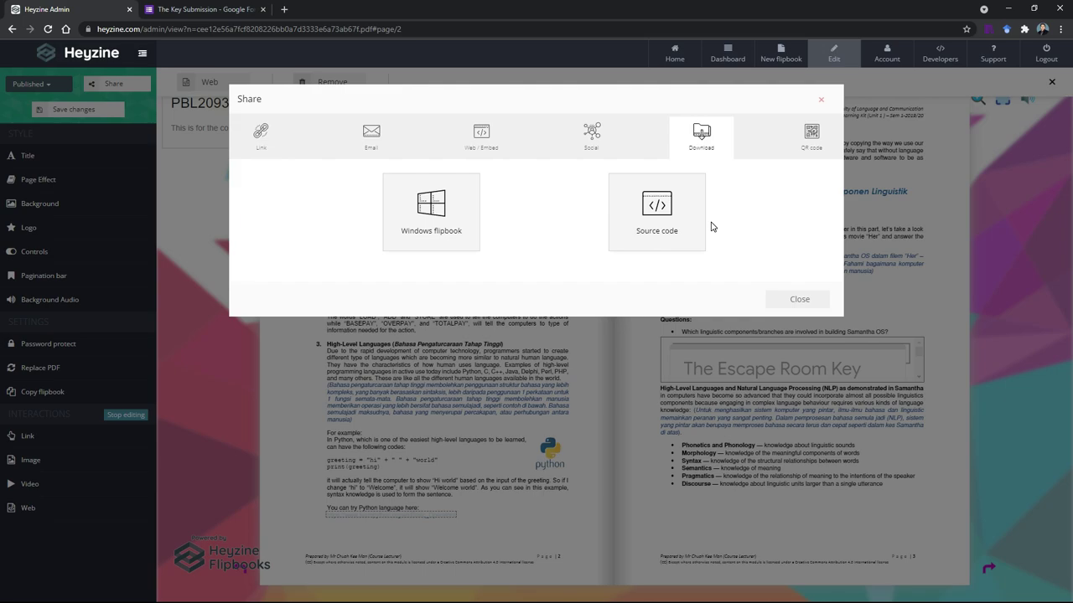
click(807, 136)
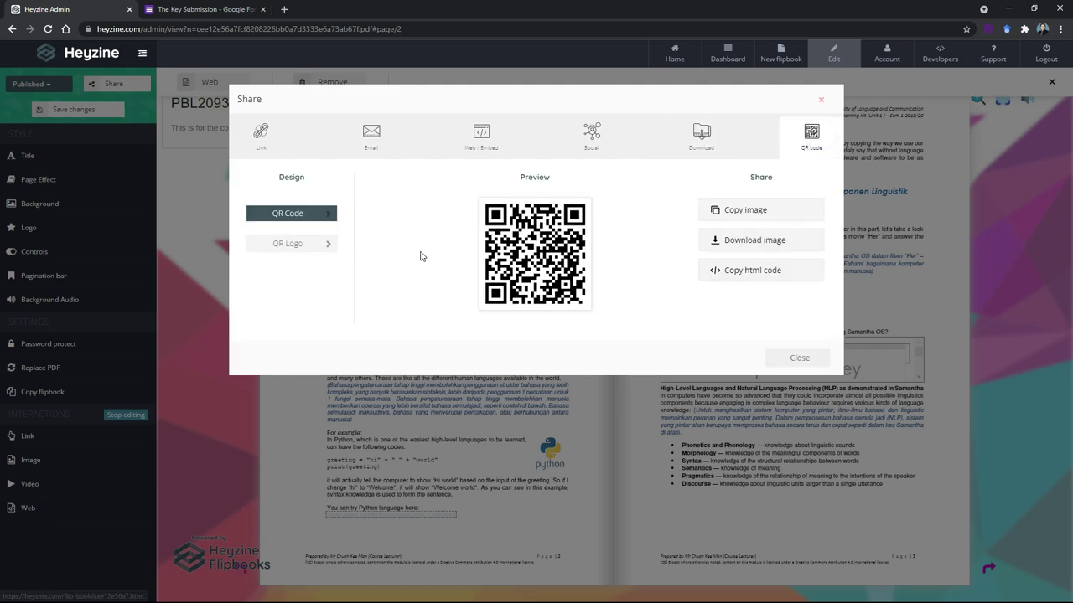
click(266, 136)
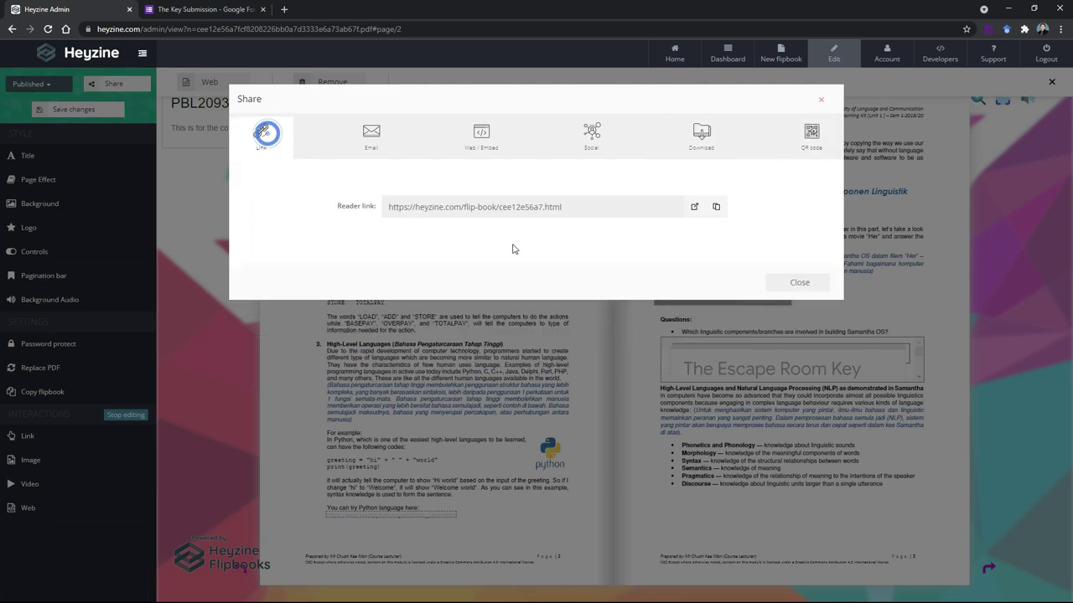
Open the published flipbook from its reader link, test the Wikipedia link, and play the YouTube video on page 3
click(694, 206)
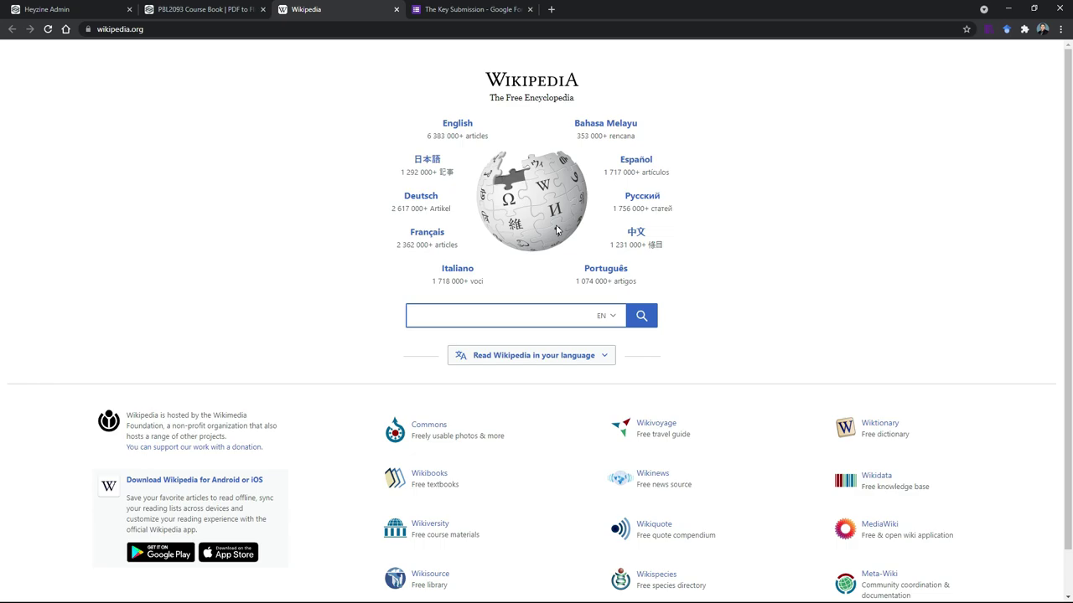
click(214, 9)
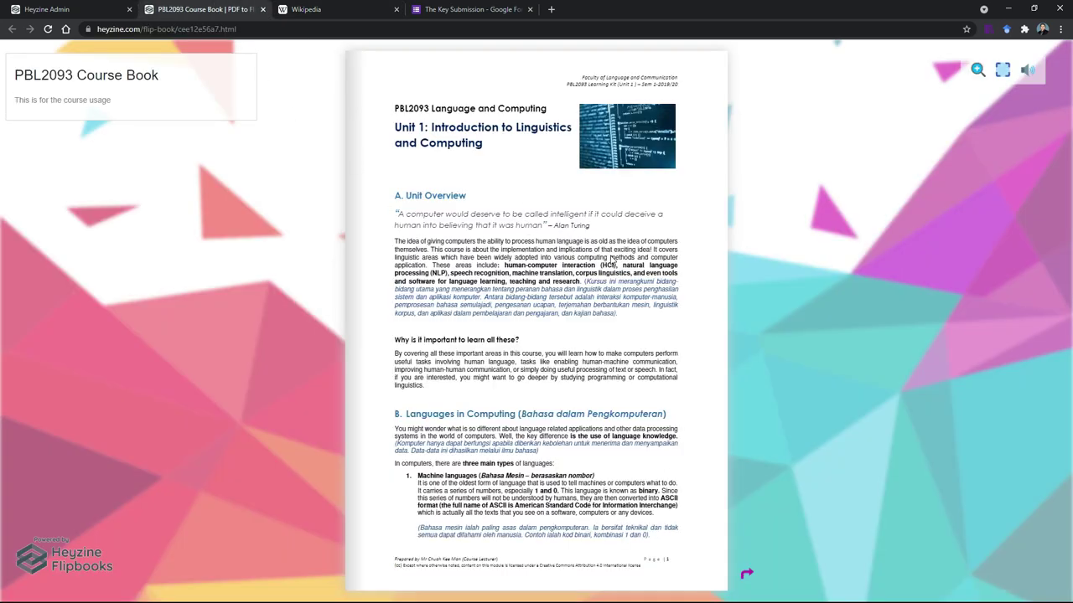
click(613, 259)
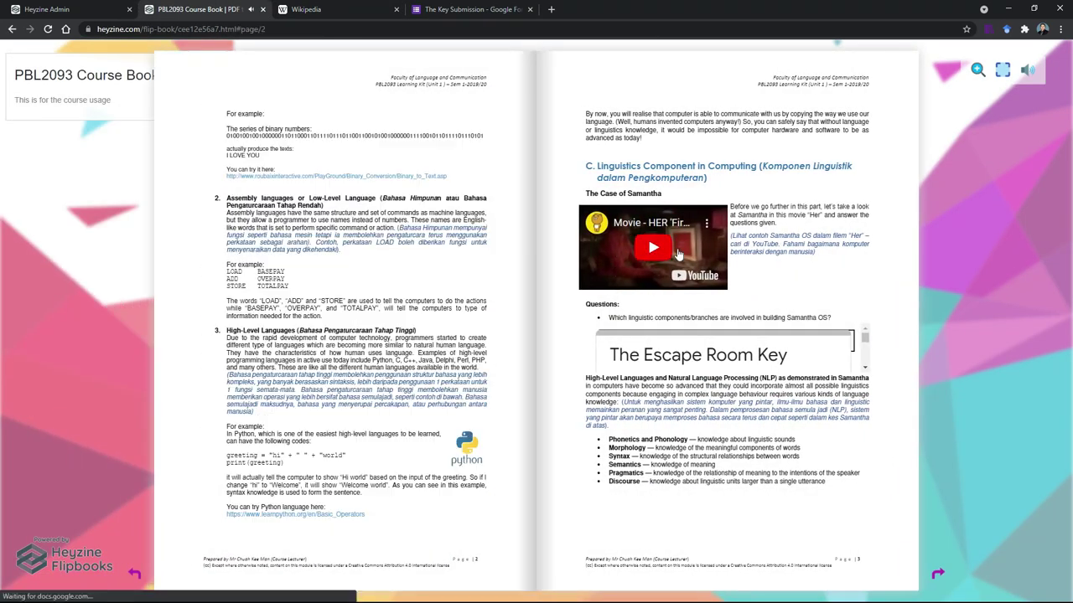
click(679, 254)
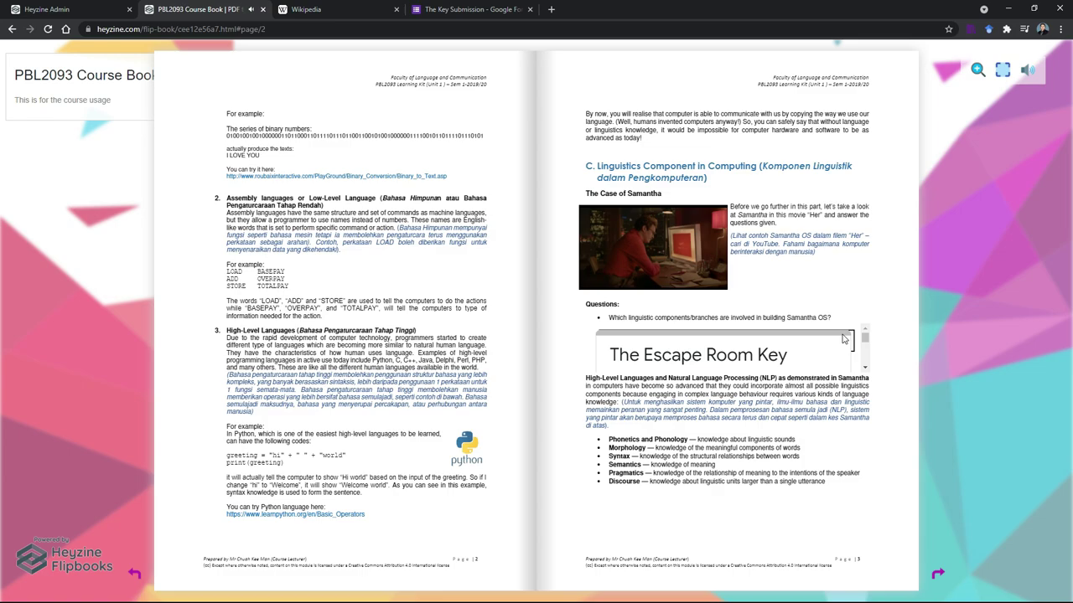
Scroll through the embedded Escape Room Key form on page 3 down to its submit area and back to its title
scroll(683, 344, down, 5)
scroll(675, 337, up, 3)
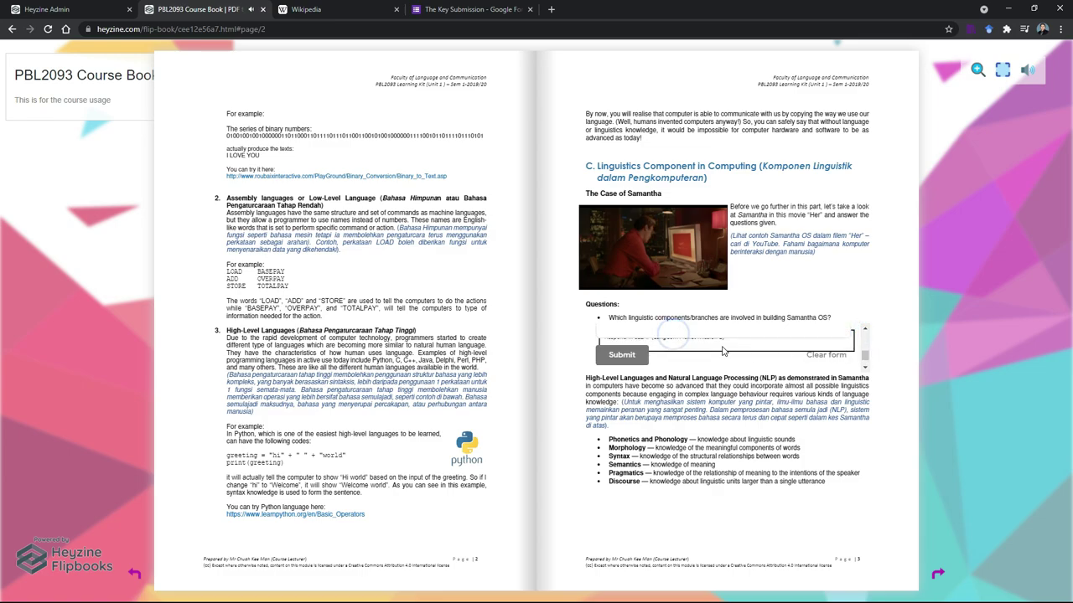
scroll(646, 363, up, 3)
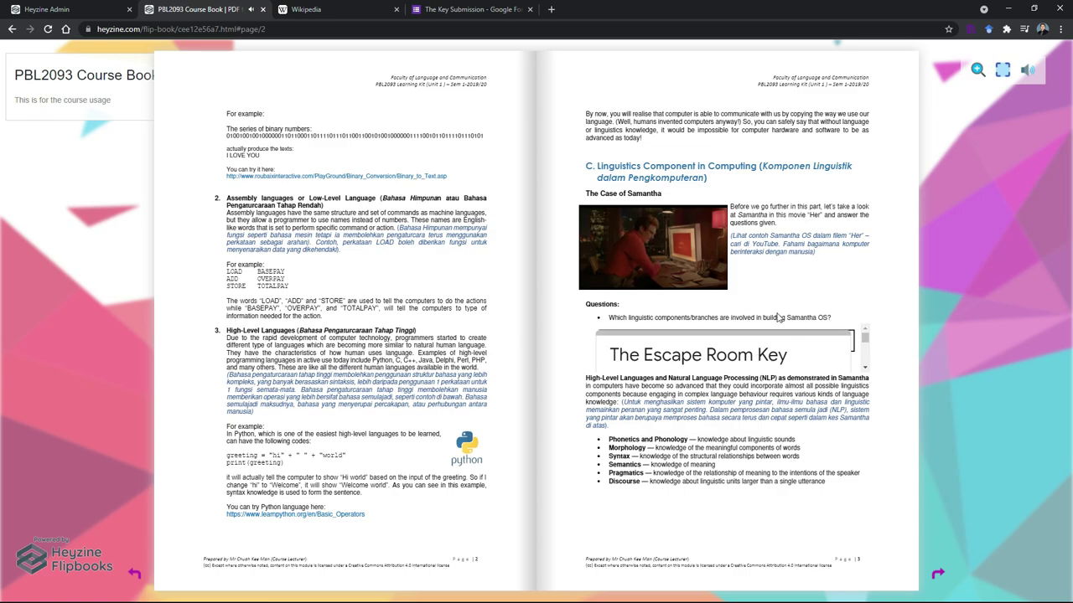
key(ctrl+a)
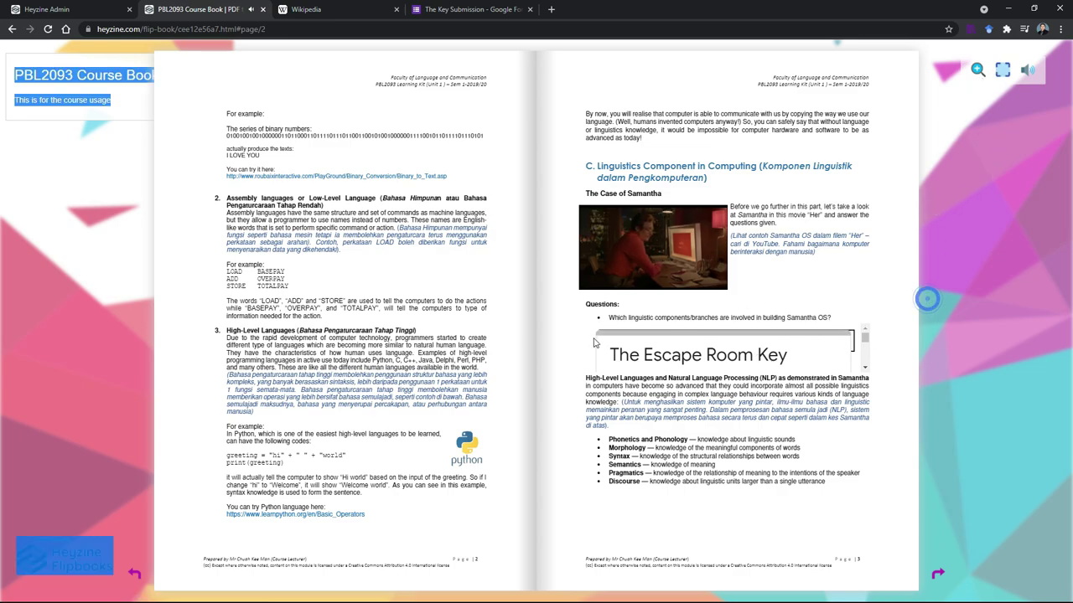
Turn to pages 4 and 5, try the full-screen and zoom controls, and turn back a page
click(939, 578)
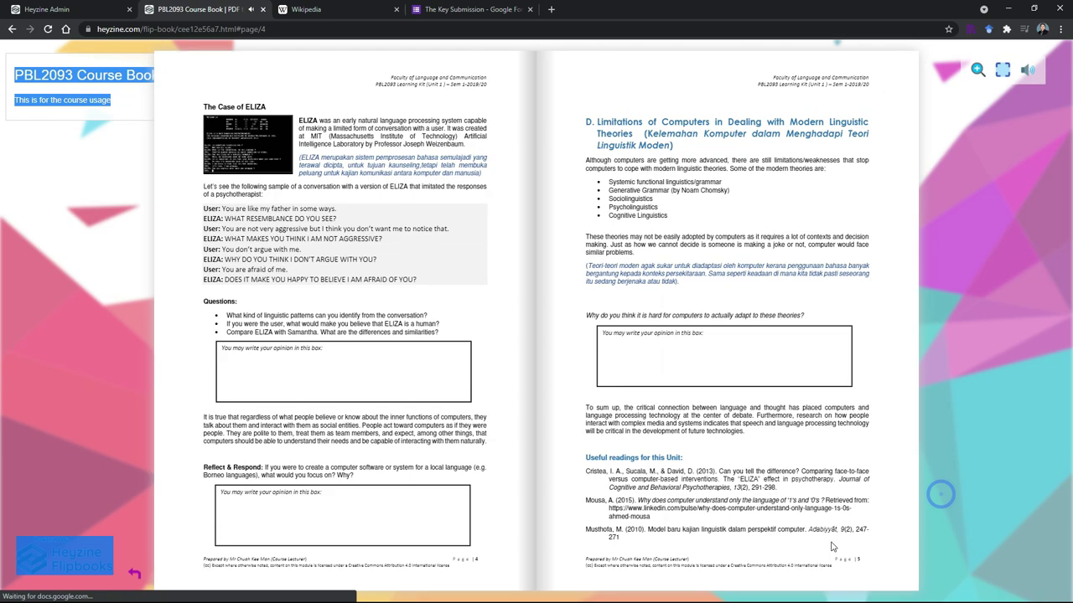
click(1003, 71)
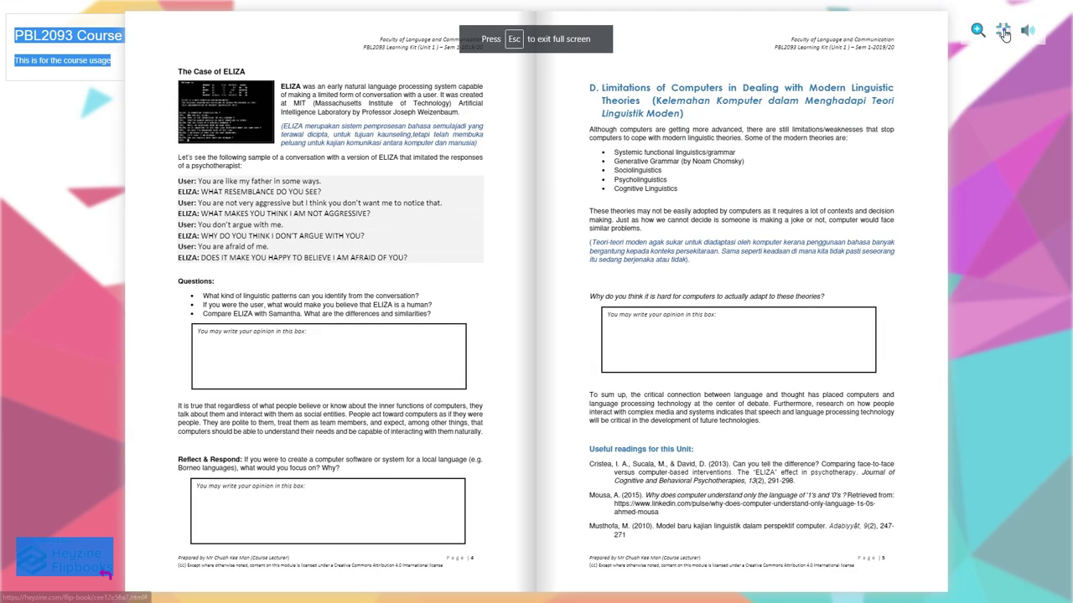
click(1003, 31)
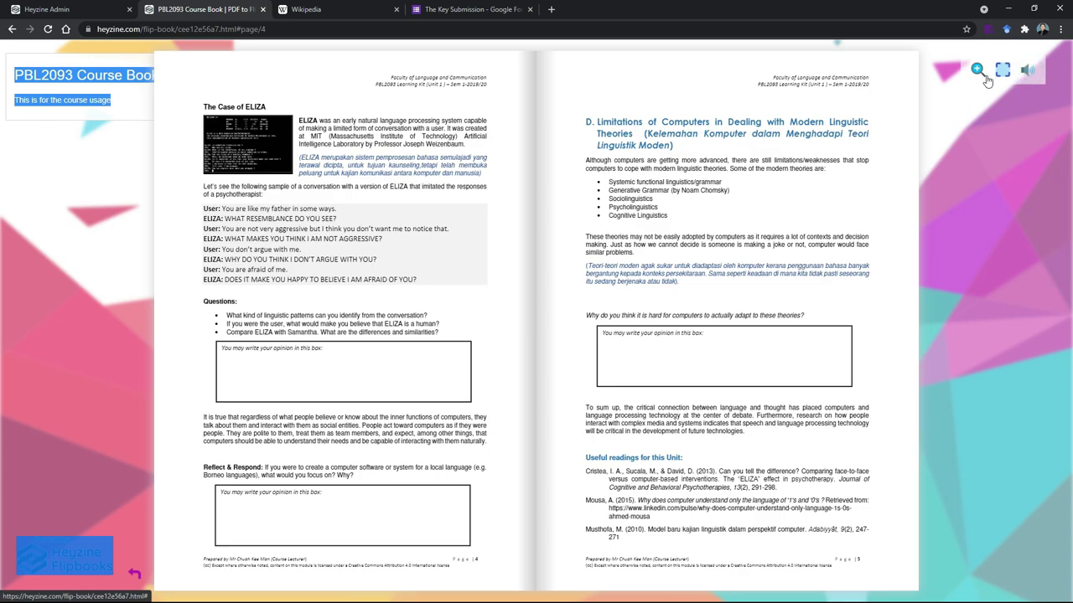
click(978, 72)
click(973, 72)
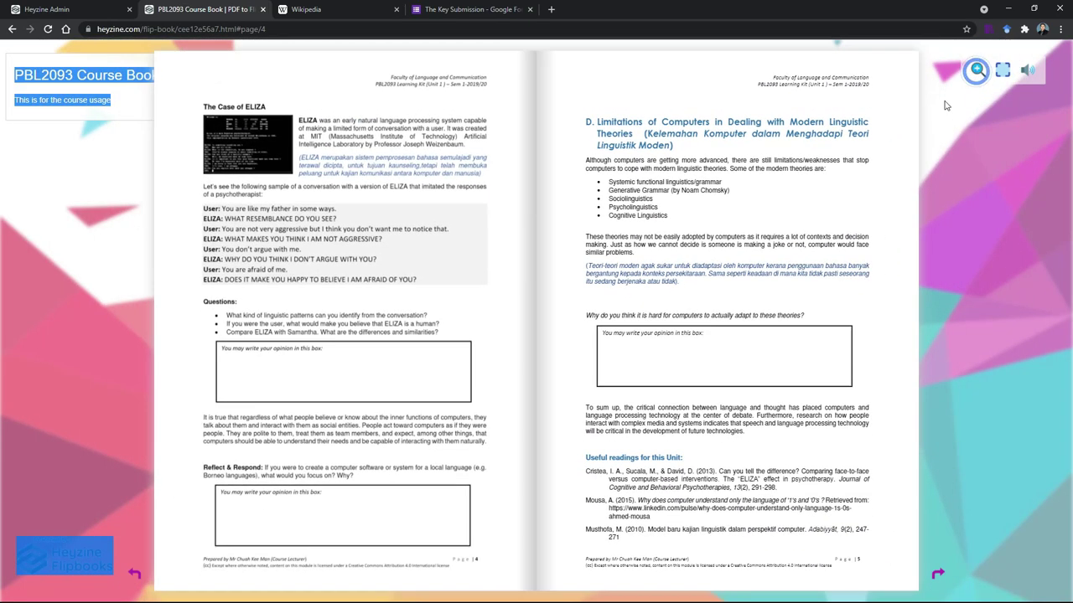
click(978, 71)
drag(314, 243, 367, 176)
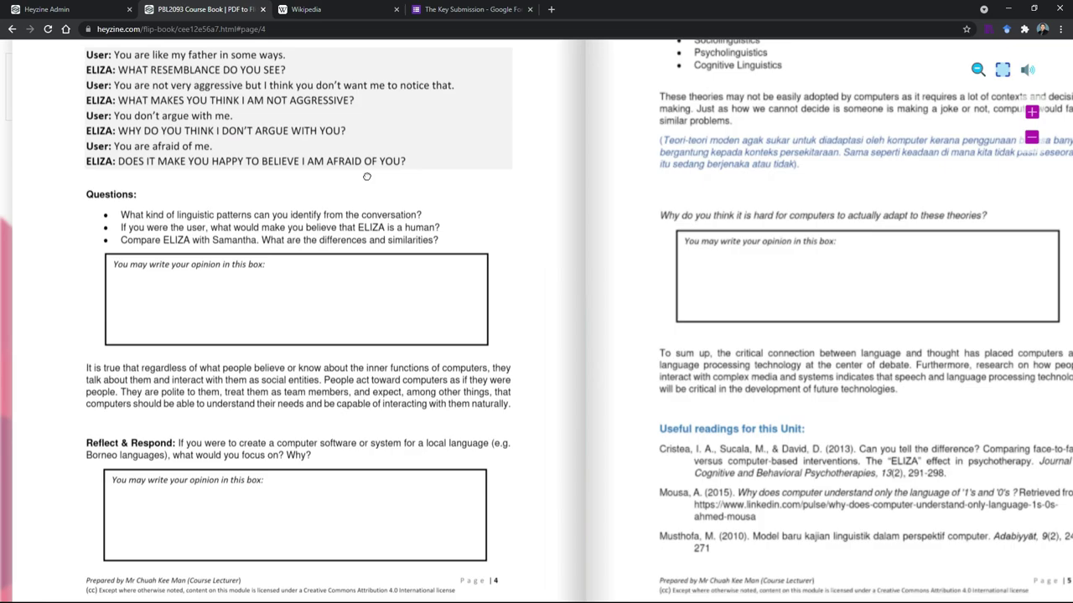
click(978, 70)
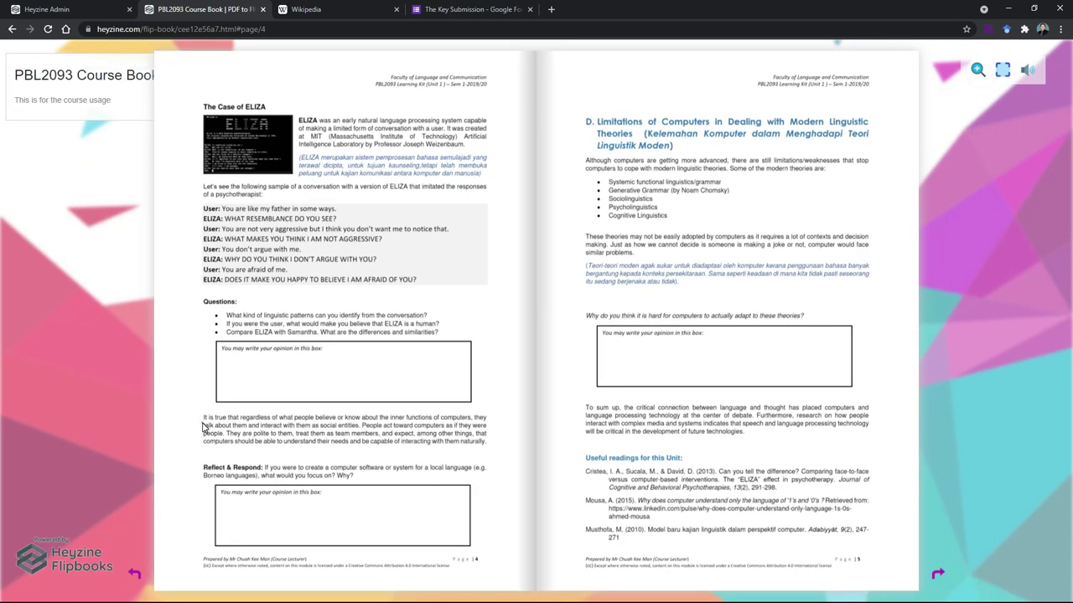
click(134, 575)
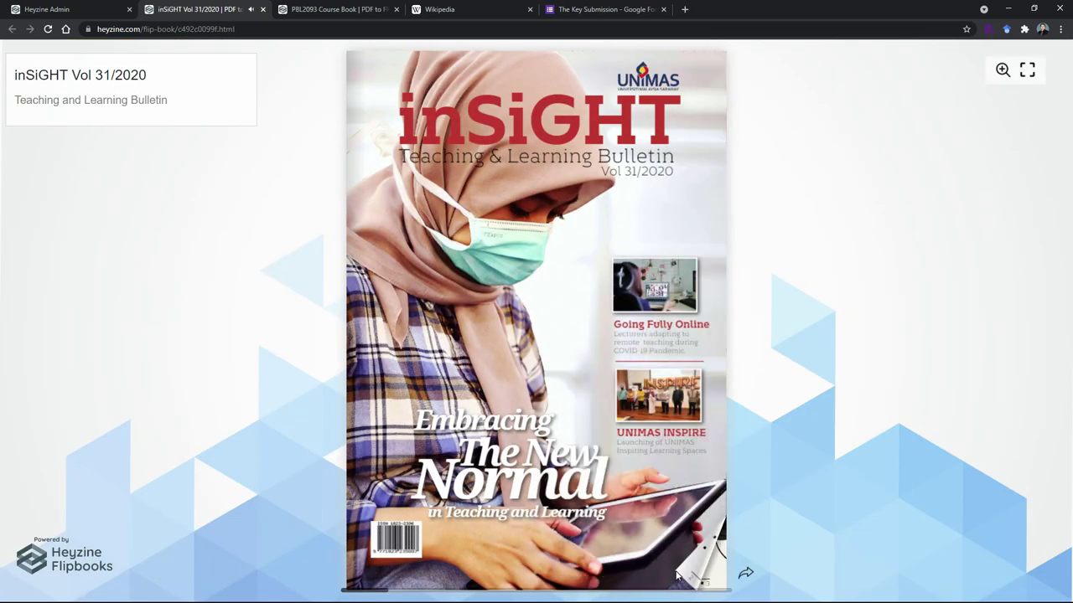
Browse the inSiGHT Vol 31/2020 flipbook, following content entry 04 and turning the pages forward and back
click(677, 575)
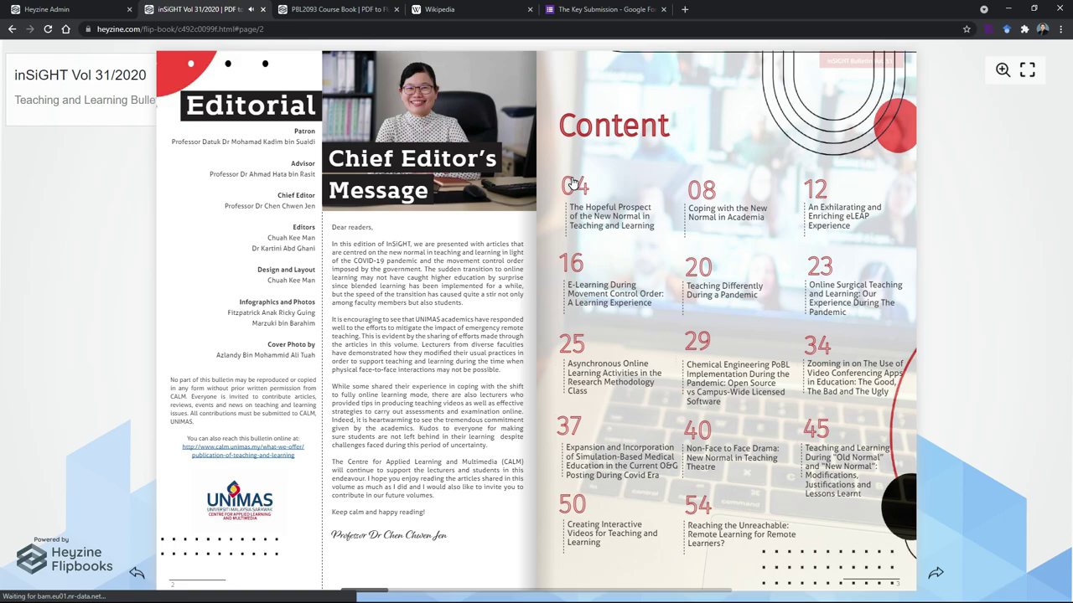
click(572, 180)
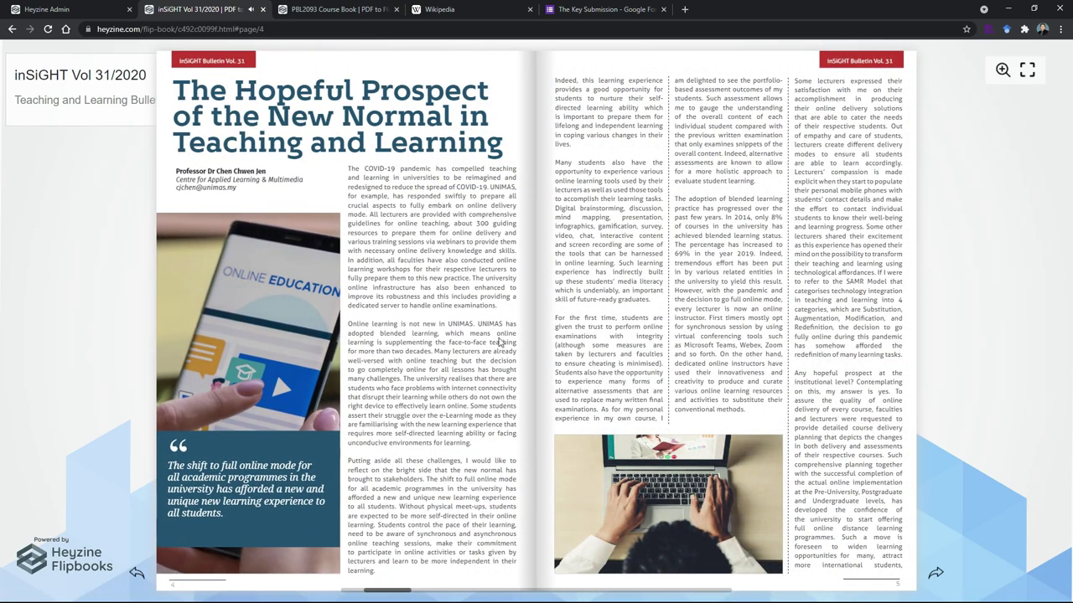
click(716, 552)
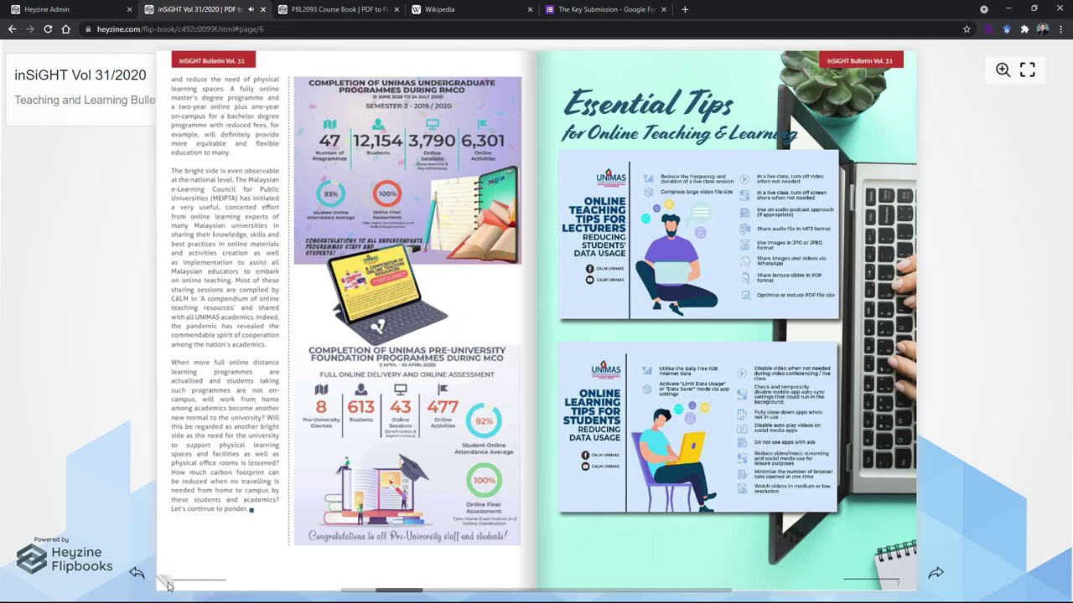
click(167, 585)
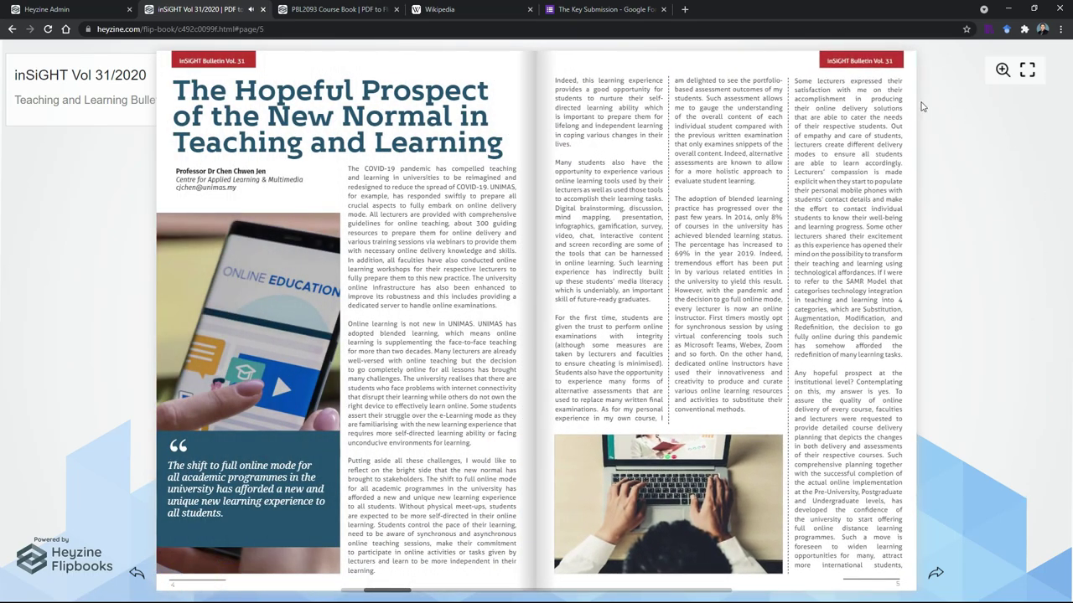